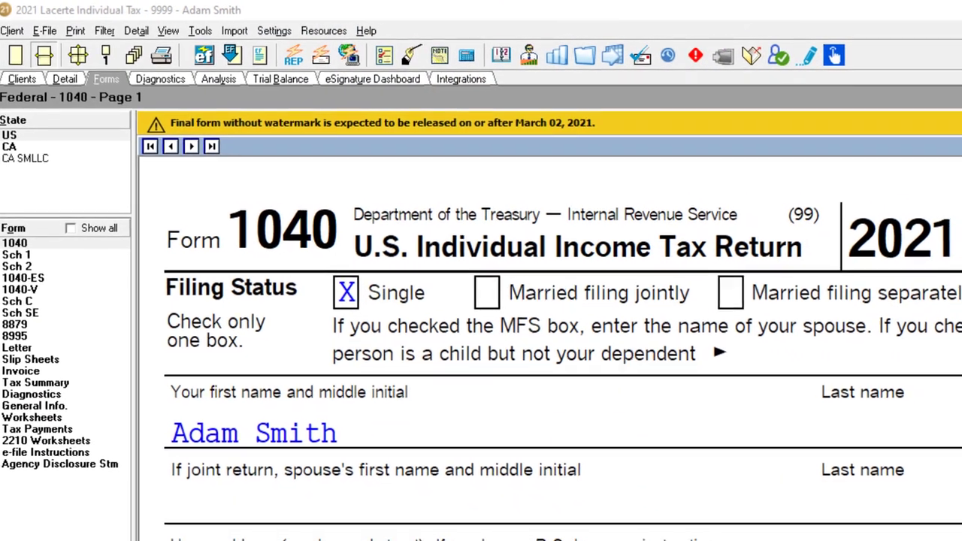
Step: Examine Form 1040 page 1 and the income and expense lines of the restaurant's Schedule C
{"action": "scroll", "coordinate": [481, 338], "scroll_direction": "down", "scroll_amount": 10}
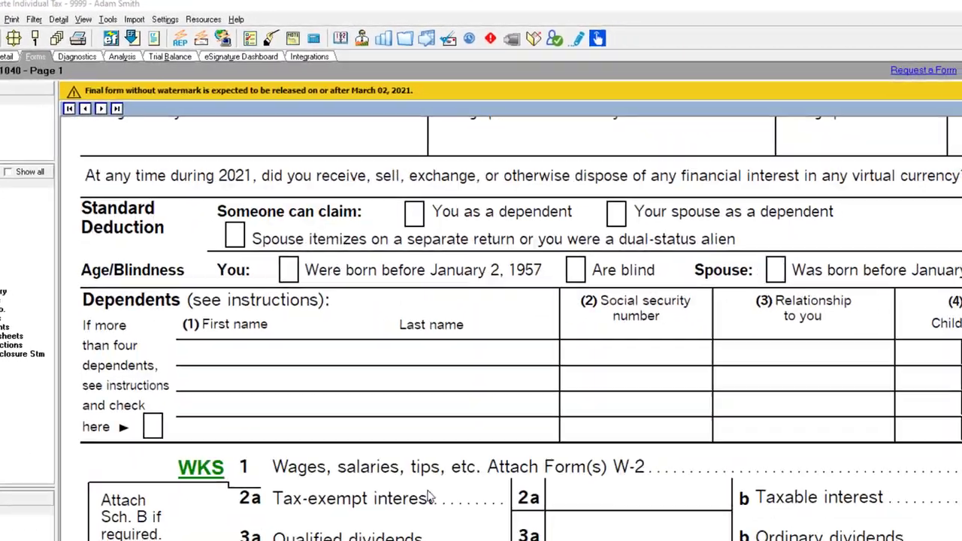
{"action": "scroll", "coordinate": [336, 421], "scroll_direction": "down", "scroll_amount": 3}
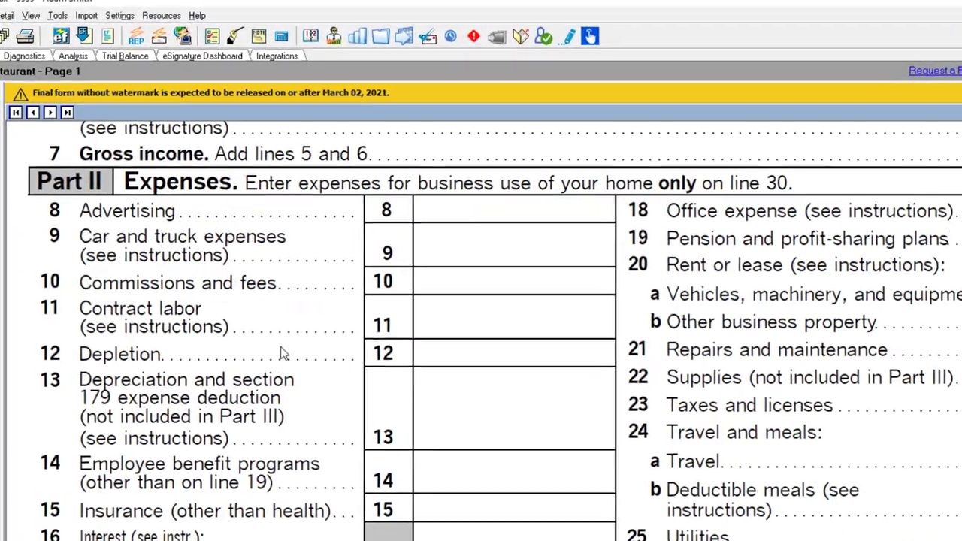
{"action": "scroll", "coordinate": [289, 360], "scroll_direction": "up", "scroll_amount": 5}
{"action": "scroll", "coordinate": [289, 363], "scroll_direction": "up", "scroll_amount": 5}
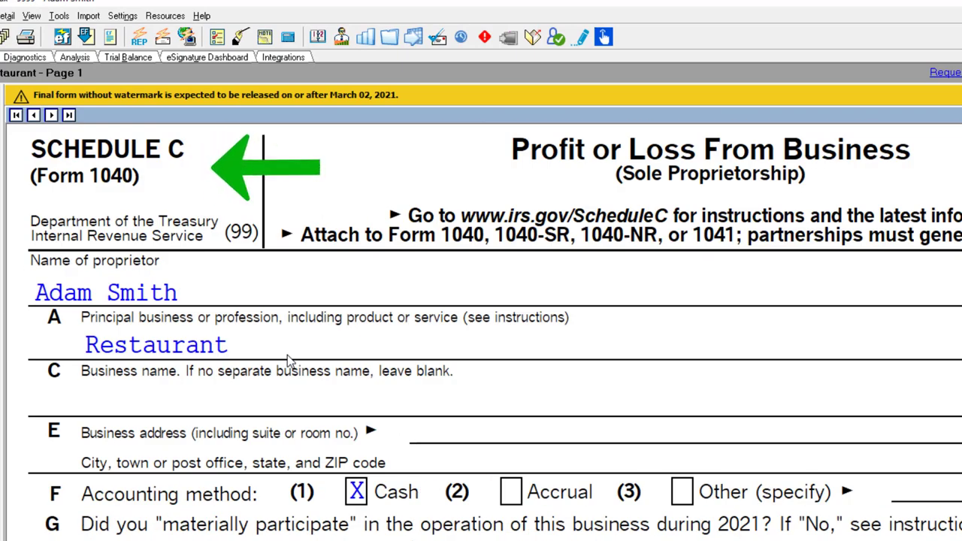
{"action": "scroll", "coordinate": [288, 355], "scroll_direction": "down", "scroll_amount": 5}
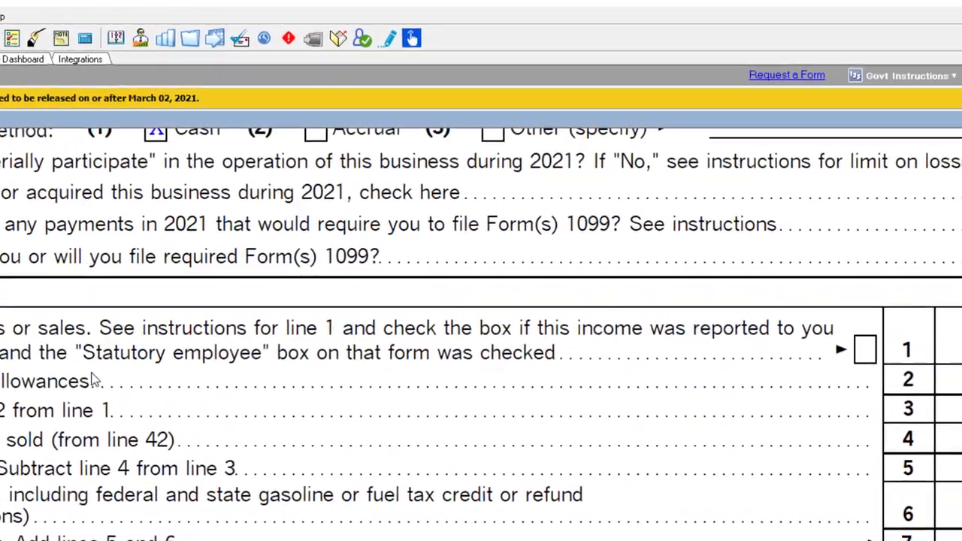
{"action": "scroll", "coordinate": [94, 380], "scroll_direction": "down", "scroll_amount": 5}
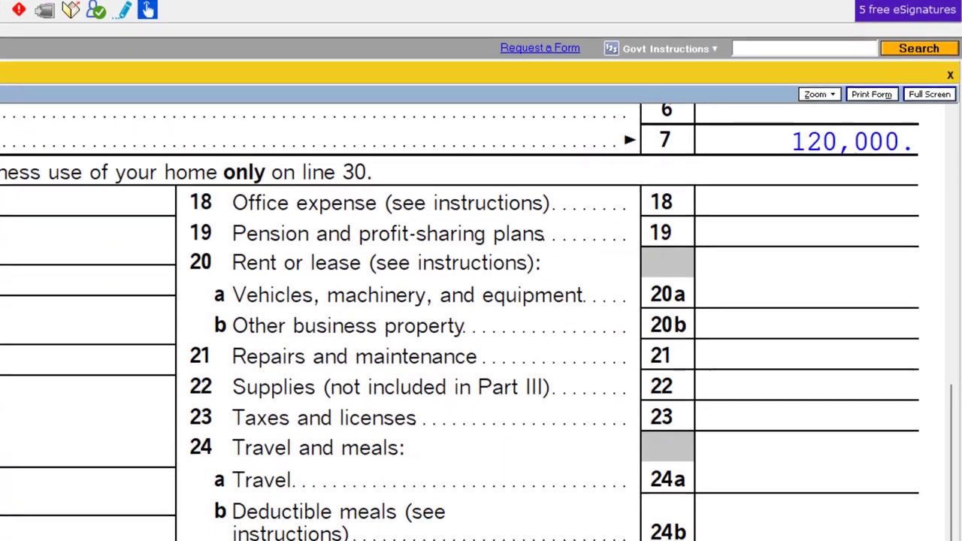
{"action": "scroll", "coordinate": [459, 380], "scroll_direction": "down", "scroll_amount": 4}
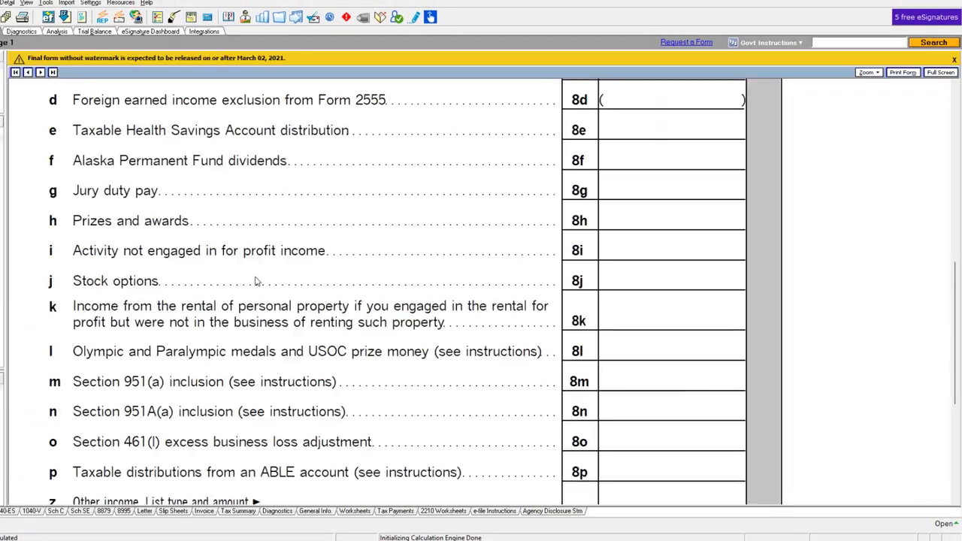
Step: Examine the business income line on Schedule 1 and the self-employment tax calculation on Schedule SE
{"action": "scroll", "coordinate": [280, 295], "scroll_direction": "up", "scroll_amount": 10}
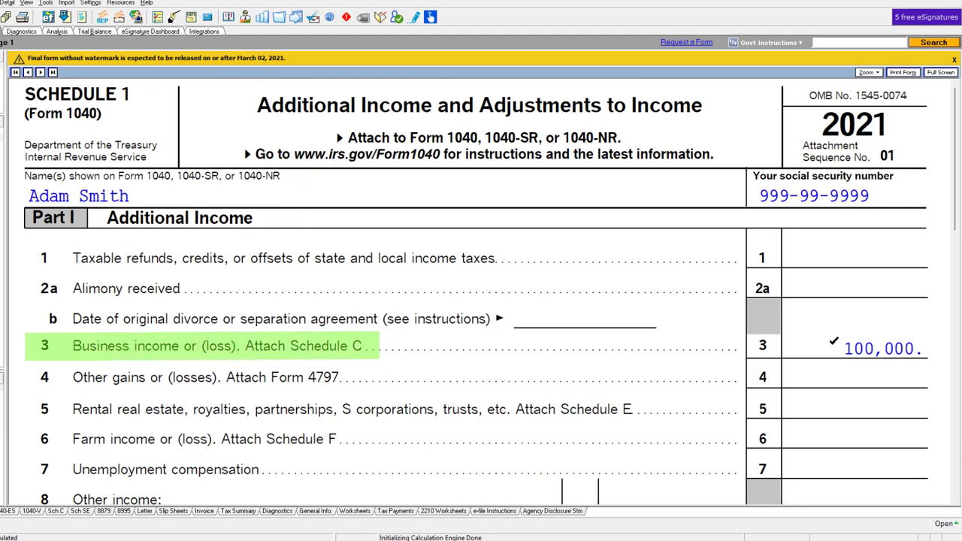
{"action": "scroll", "coordinate": [835, 348], "scroll_direction": "down", "scroll_amount": 5}
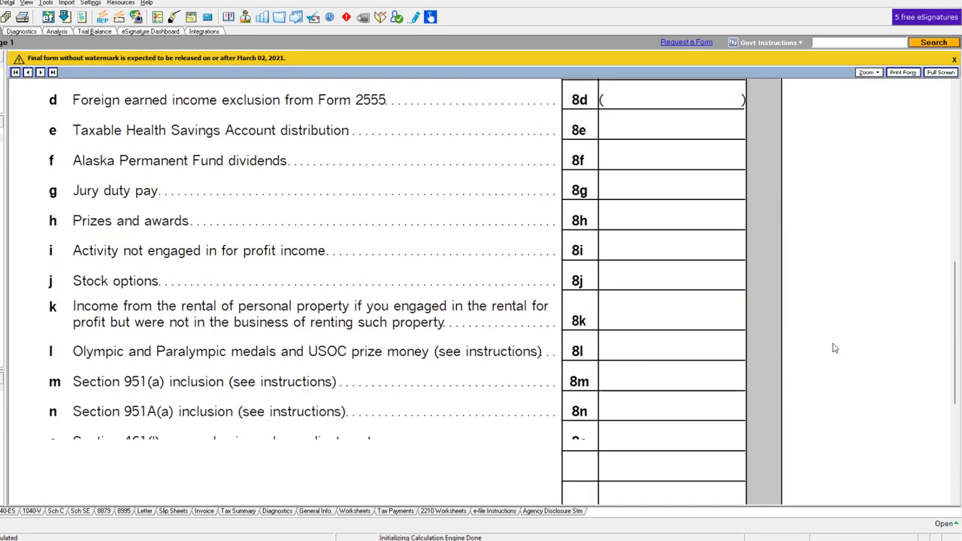
{"action": "scroll", "coordinate": [835, 348], "scroll_direction": "down", "scroll_amount": 5}
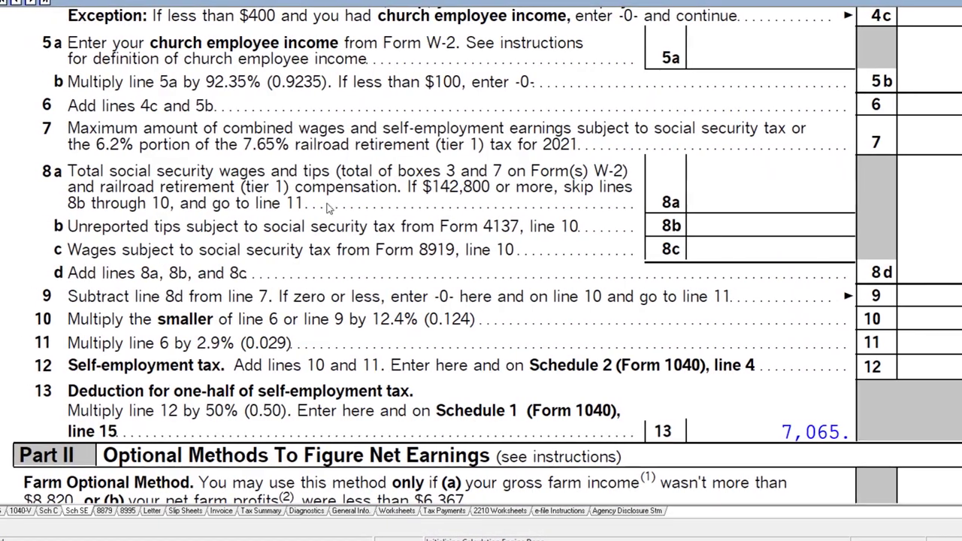
{"action": "scroll", "coordinate": [384, 218], "scroll_direction": "up", "scroll_amount": 10}
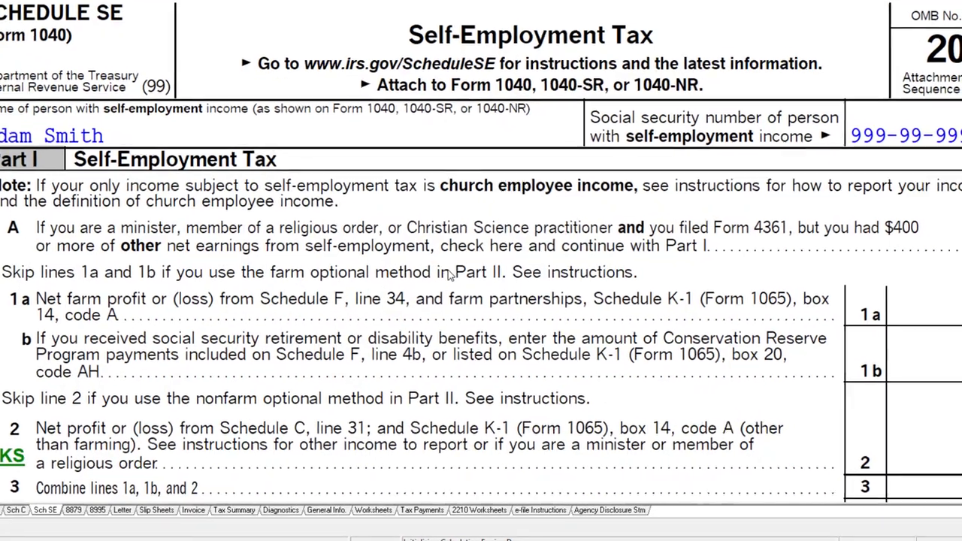
{"action": "scroll", "coordinate": [323, 225], "scroll_direction": "down", "scroll_amount": 5}
{"action": "scroll", "coordinate": [315, 229], "scroll_direction": "down", "scroll_amount": 5}
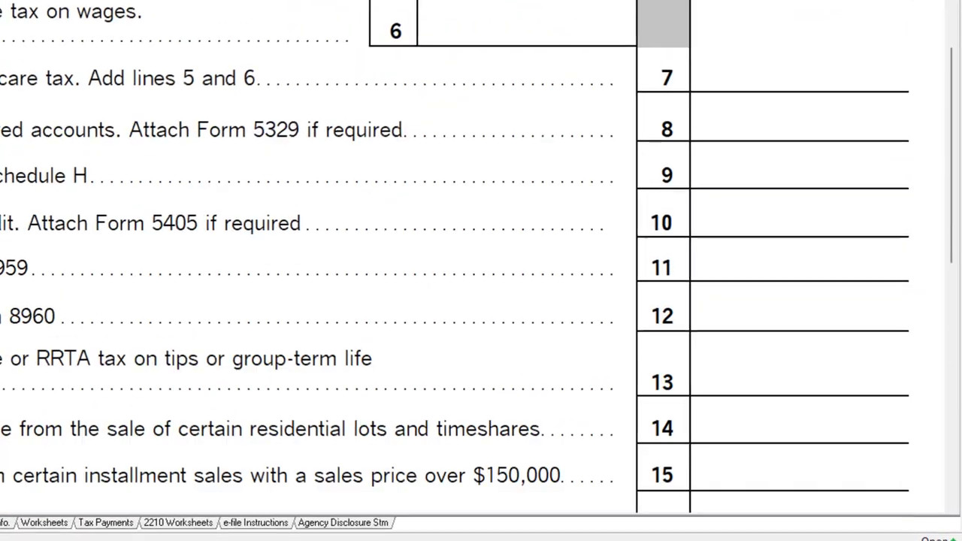
Step: Examine Schedule 2, the amount owed on Form 1040 page 2, and the income and deduction lines on page 1
{"action": "scroll", "coordinate": [481, 256], "scroll_direction": "up", "scroll_amount": 3}
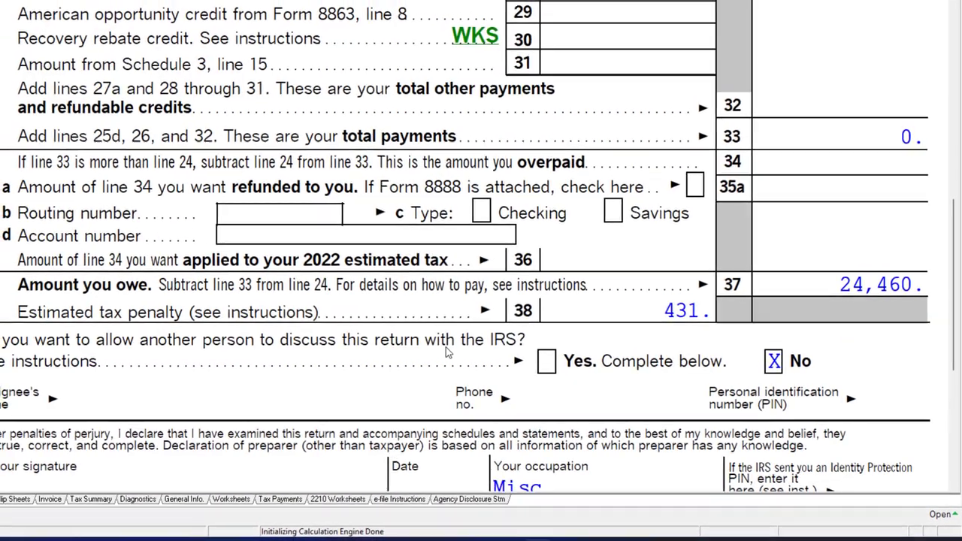
{"action": "scroll", "coordinate": [451, 352], "scroll_direction": "up", "scroll_amount": 3}
{"action": "scroll", "coordinate": [451, 352], "scroll_direction": "up", "scroll_amount": 1}
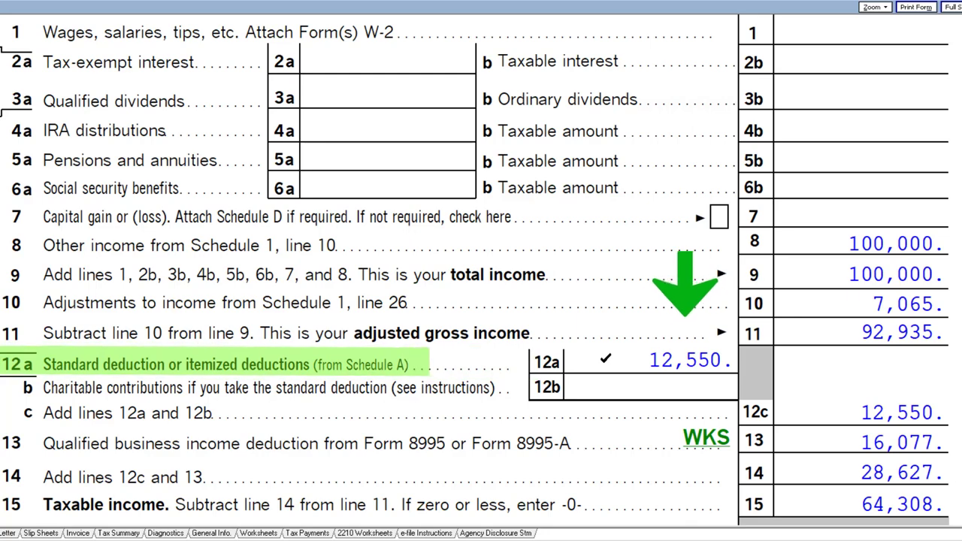
{"action": "scroll", "coordinate": [481, 271], "scroll_direction": "down", "scroll_amount": 2}
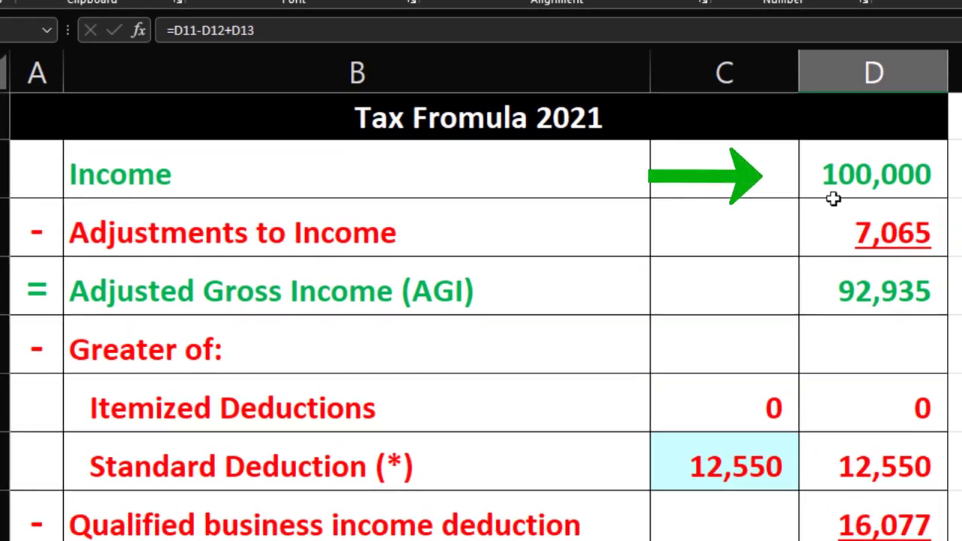
Step: In the Excel tax worksheet, inspect the income formula and the Schedule C income and expense entries behind it
{"action": "left_click", "coordinate": [837, 178]}
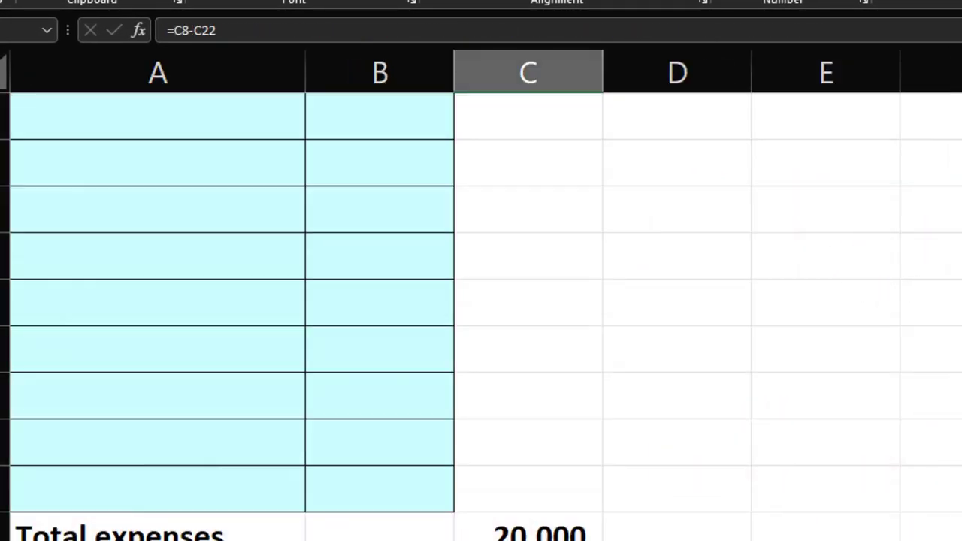
{"action": "scroll", "coordinate": [481, 301], "scroll_direction": "up", "scroll_amount": 4}
{"action": "left_click", "coordinate": [399, 242]}
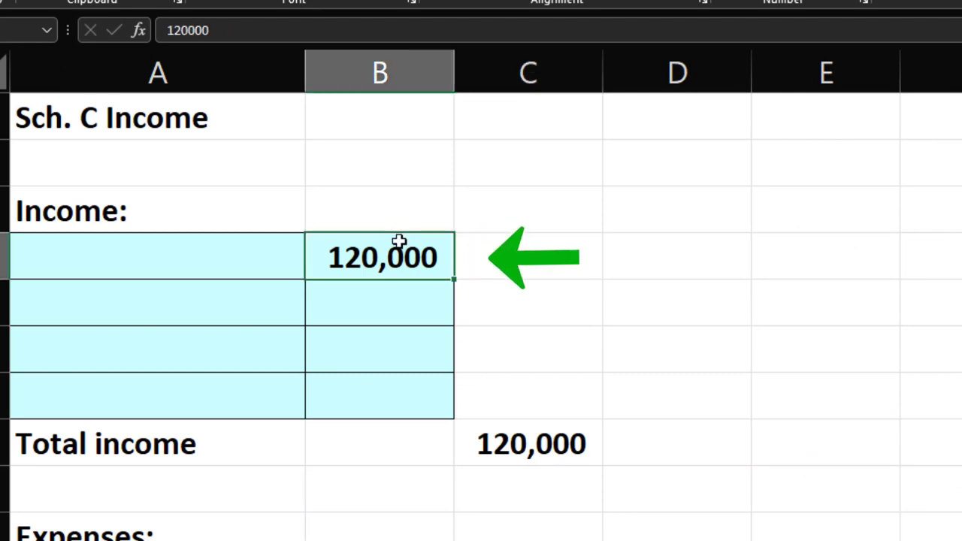
{"action": "left_click", "coordinate": [381, 509]}
{"action": "scroll", "coordinate": [545, 492], "scroll_direction": "down", "scroll_amount": 5}
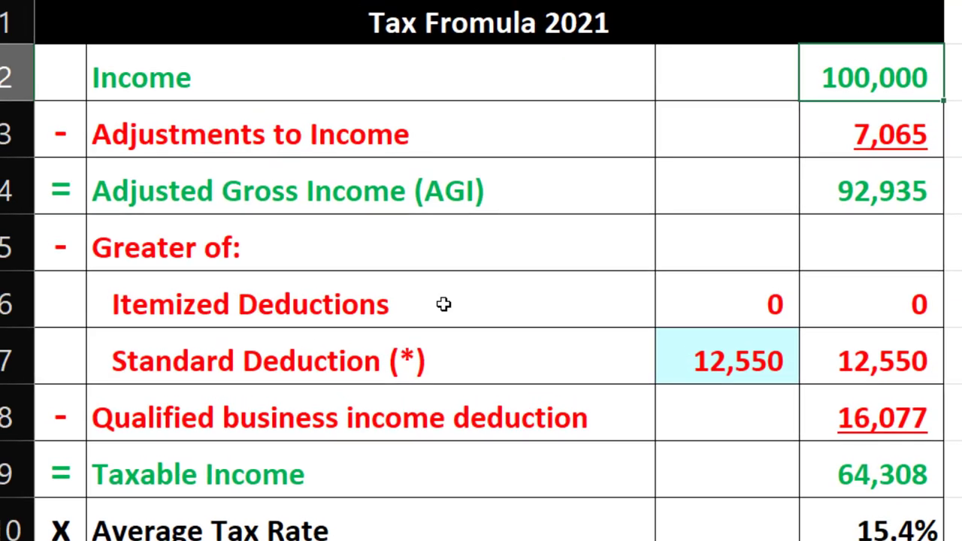
Step: Review the tax formula's other taxes, the self-employment tax calculation, Schedule 1 additional income and the standard deduction
{"action": "scroll", "coordinate": [827, 218], "scroll_direction": "down", "scroll_amount": 2}
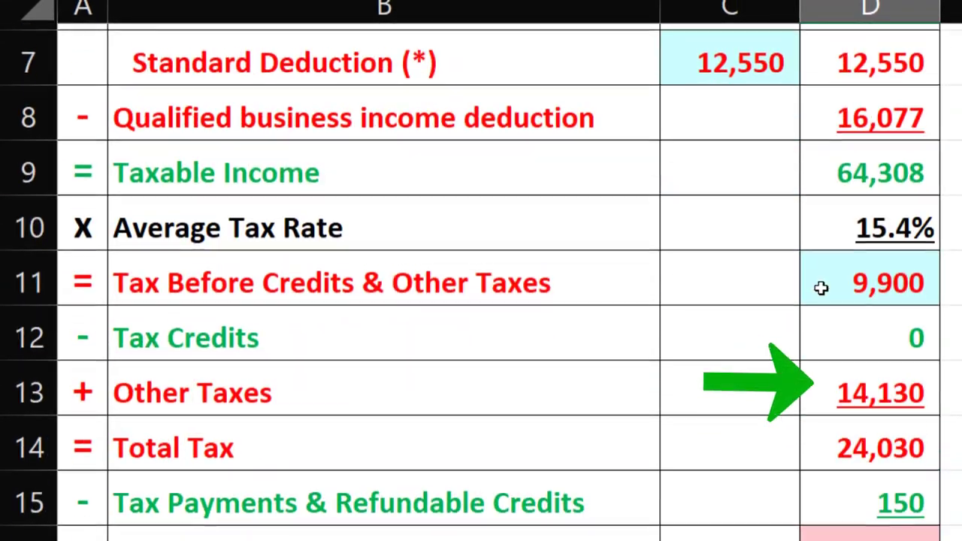
{"action": "scroll", "coordinate": [820, 288], "scroll_direction": "down", "scroll_amount": 1}
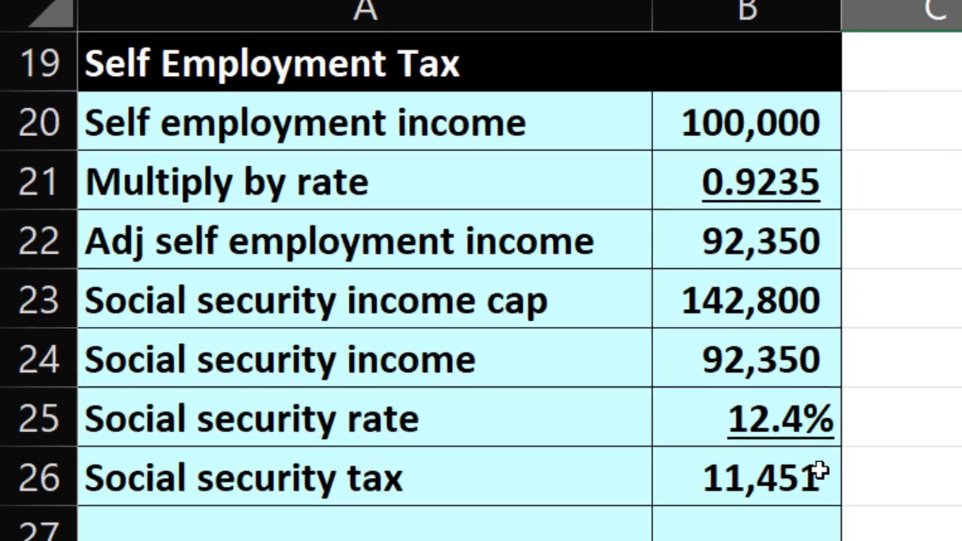
{"action": "scroll", "coordinate": [864, 511], "scroll_direction": "down", "scroll_amount": 1}
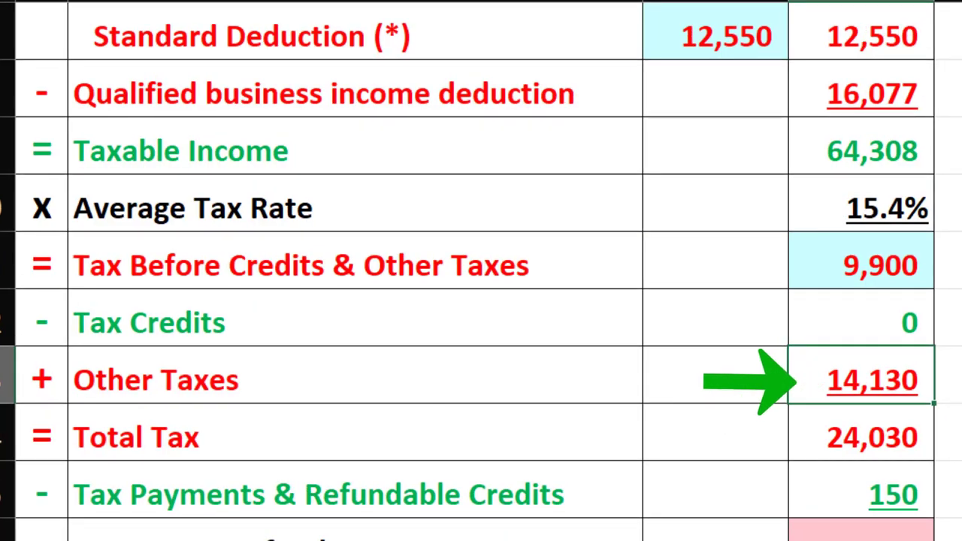
{"action": "scroll", "coordinate": [783, 383], "scroll_direction": "up", "scroll_amount": 2}
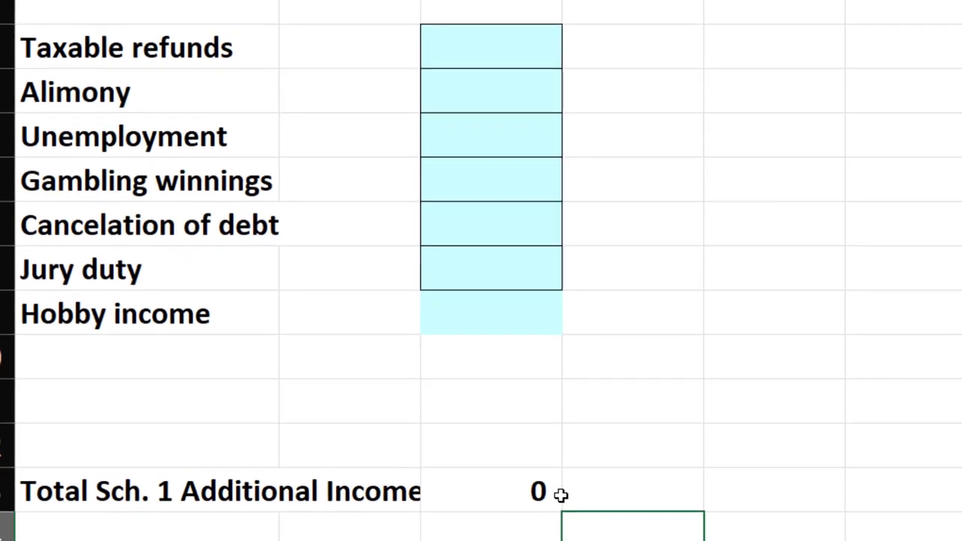
{"action": "left_click", "coordinate": [876, 518]}
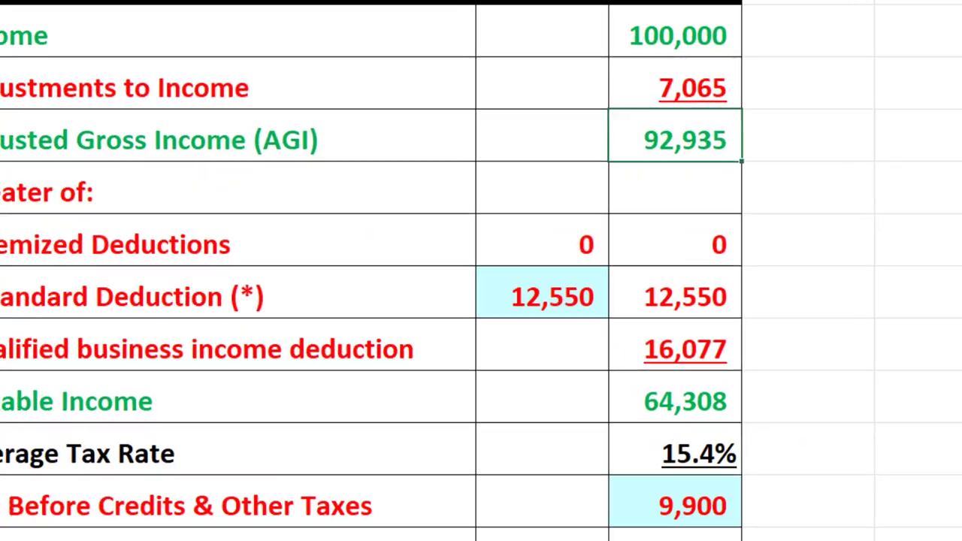
{"action": "left_click", "coordinate": [637, 296]}
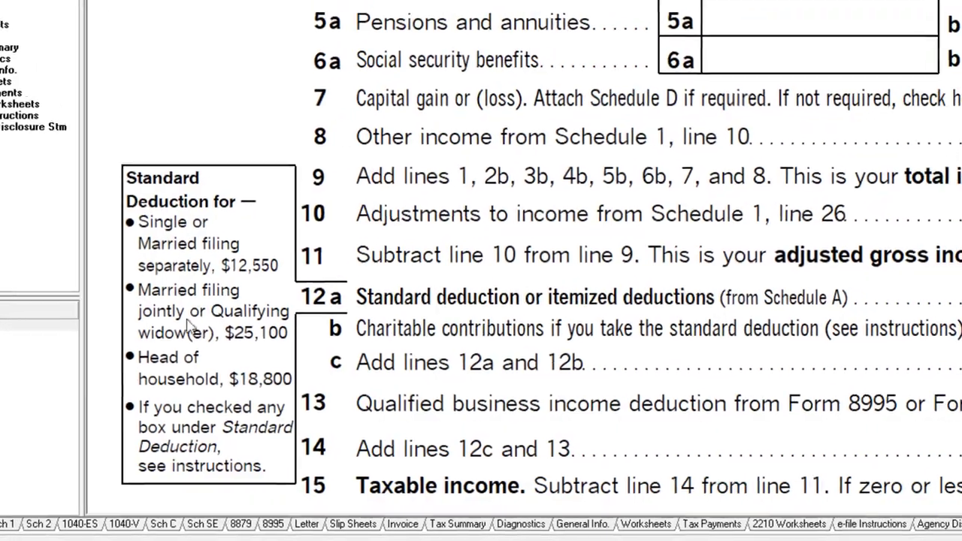
Step: In Lacerte, check Form 1040's standard deduction amounts and its total tax and payment lines
{"action": "scroll", "coordinate": [124, 309], "scroll_direction": "down", "scroll_amount": 15}
{"action": "scroll", "coordinate": [718, 106], "scroll_direction": "up", "scroll_amount": 5}
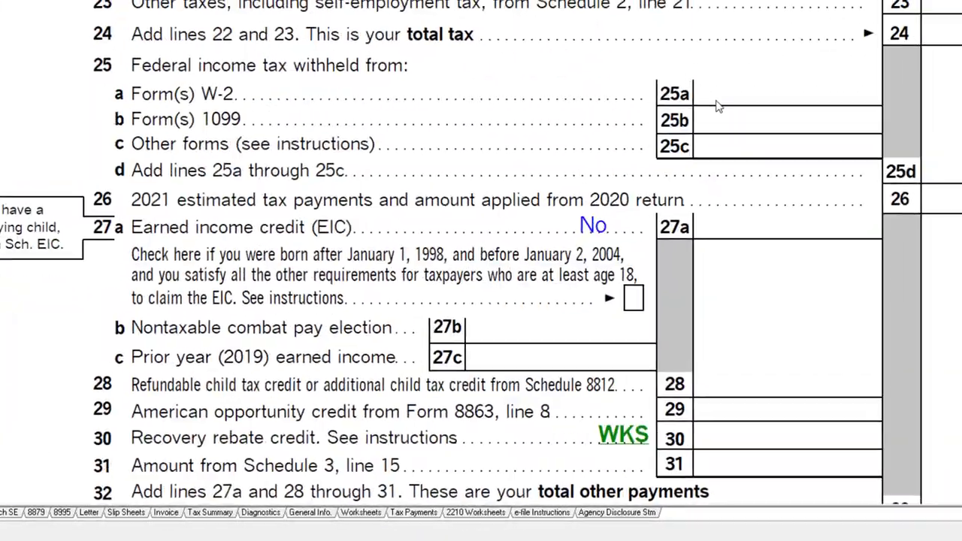
{"action": "scroll", "coordinate": [718, 106], "scroll_direction": "up", "scroll_amount": 5}
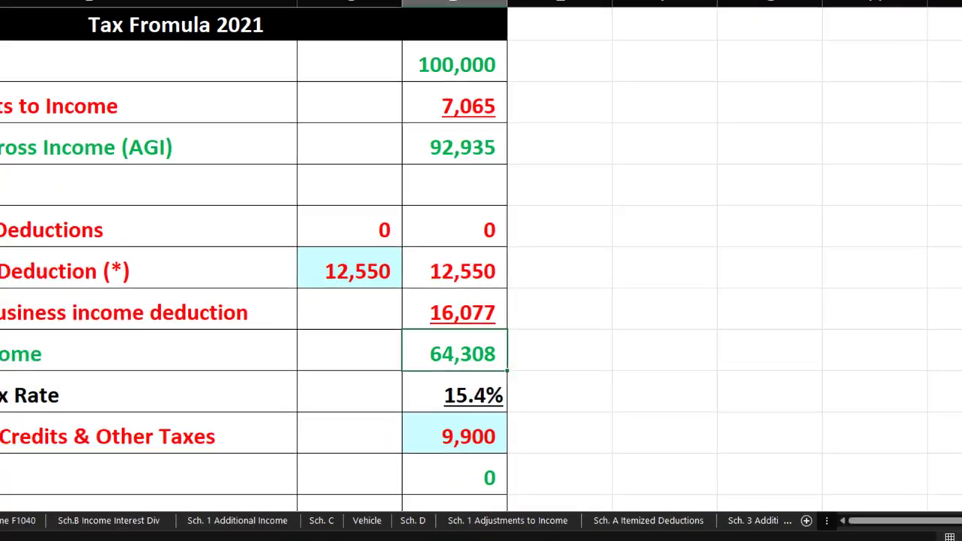
Step: Compare the Excel worksheet's total tax and tax due with Form 1040 page 2 in Lacerte
{"action": "scroll", "coordinate": [886, 403], "scroll_direction": "down", "scroll_amount": 1}
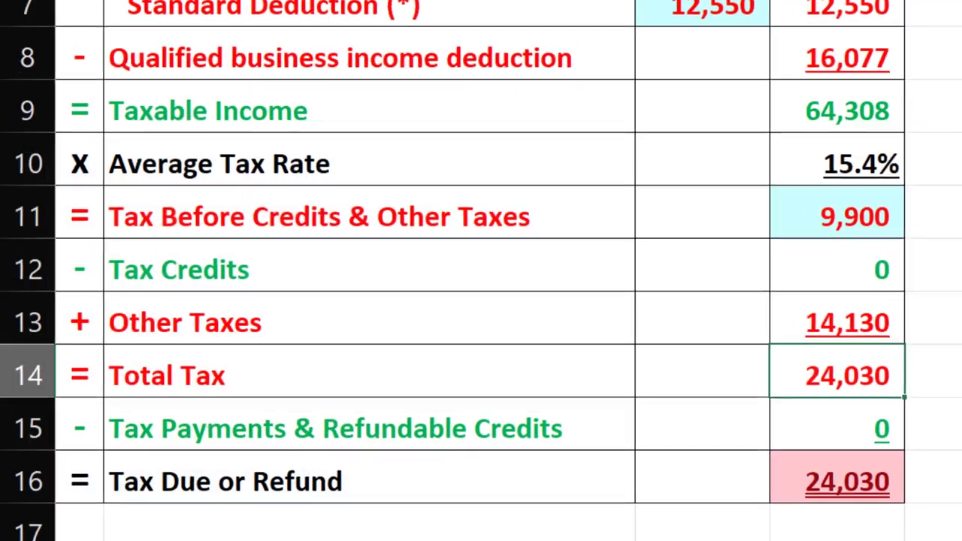
{"action": "left_click", "coordinate": [279, 468]}
{"action": "scroll", "coordinate": [257, 453], "scroll_direction": "up", "scroll_amount": 2}
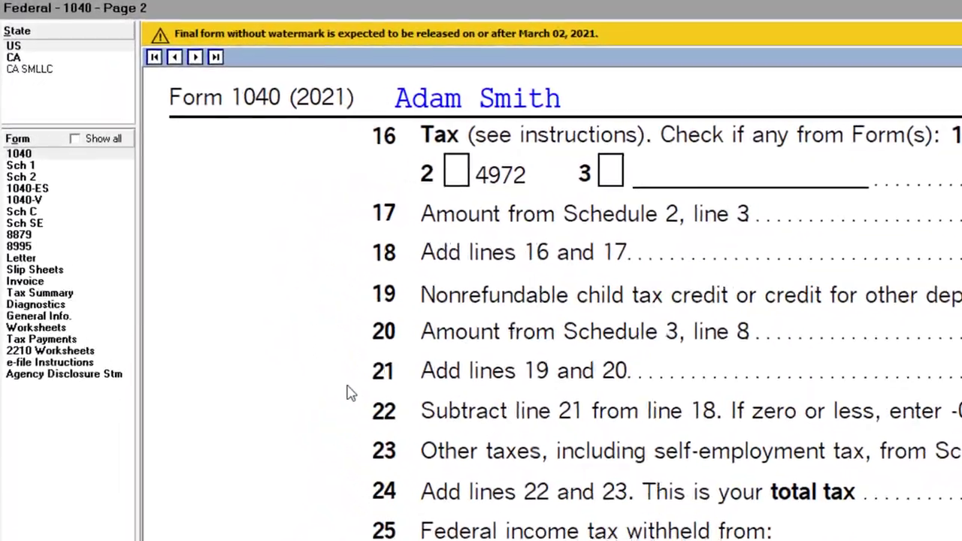
Step: From Schedule C line 19, enter pension and profit-sharing plan contributions of 10,000 in the Schedule C expenses
{"action": "left_click", "coordinate": [22, 212]}
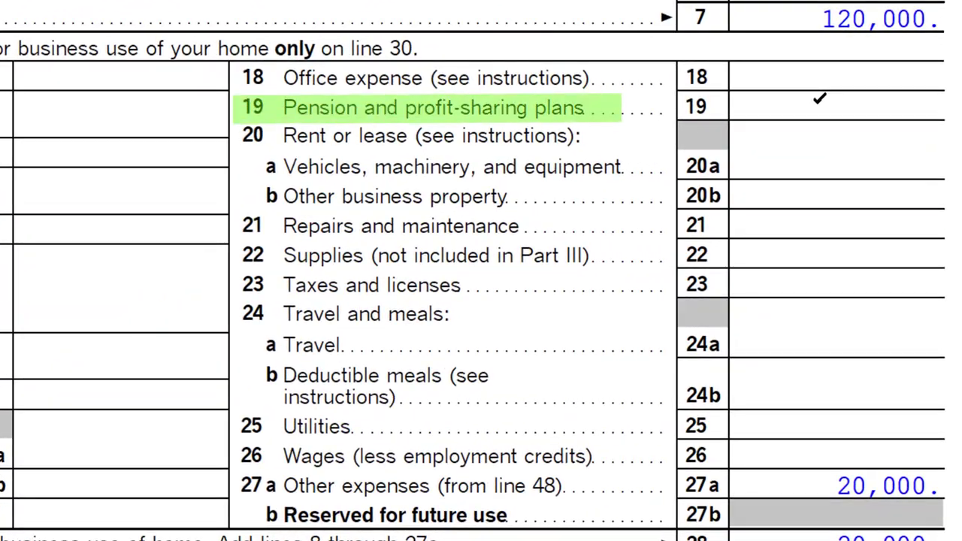
{"action": "left_click", "coordinate": [830, 113]}
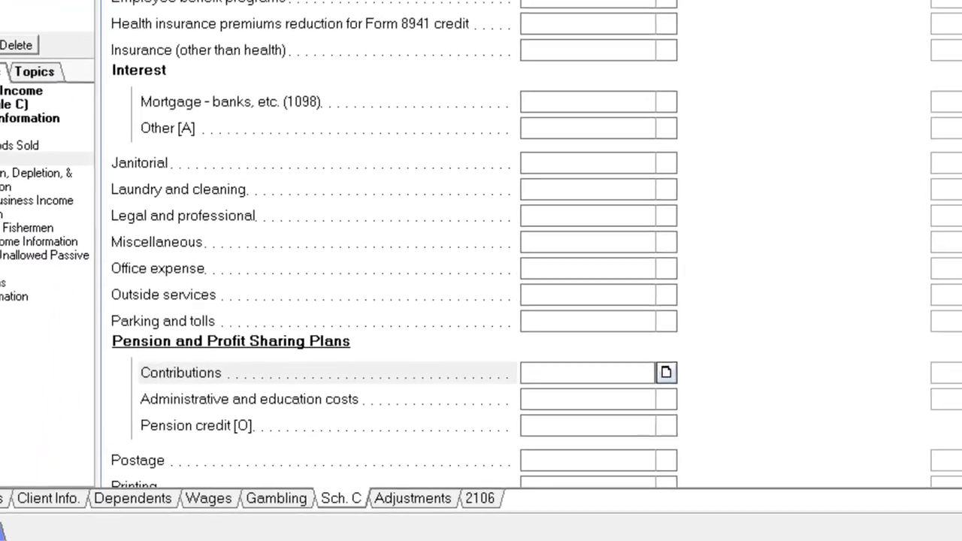
{"action": "type", "text": "10,00"}
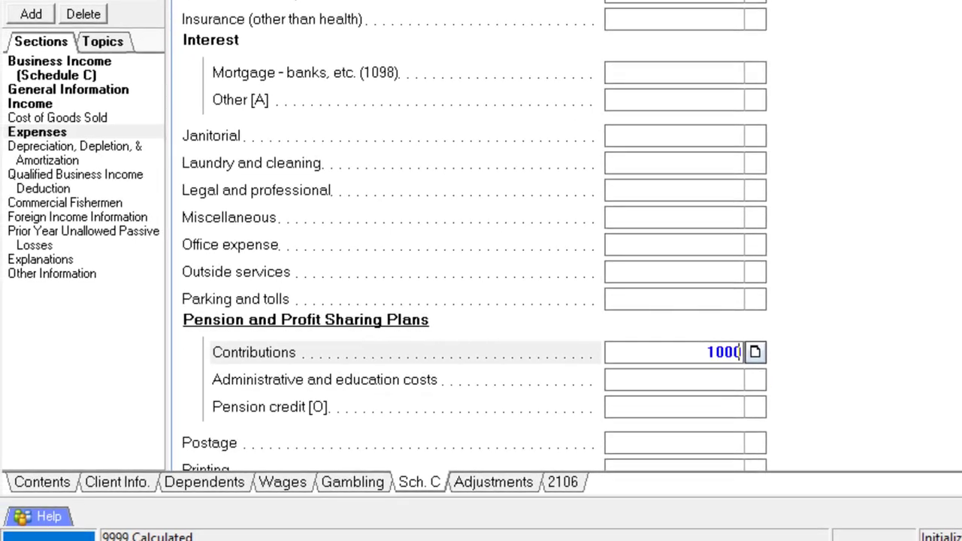
{"action": "type", "text": "0"}
{"action": "key", "text": "Tab"}
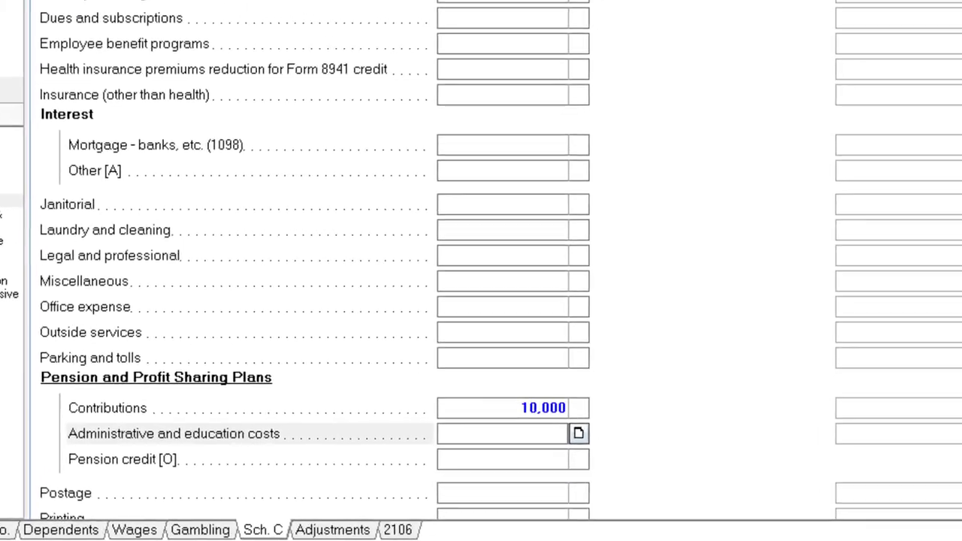
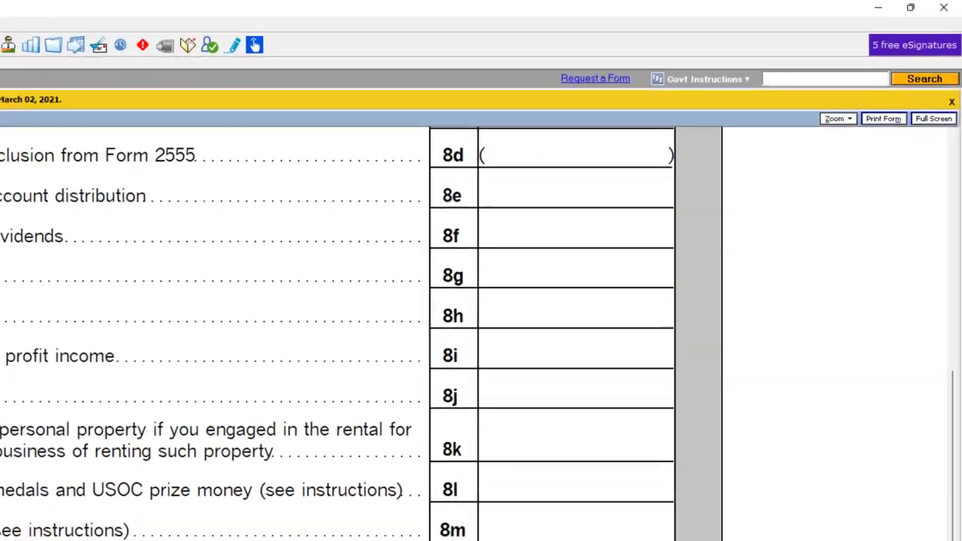
Step: Examine Schedule 1's additional income lines and its adjustments to income, from alimony paid through other adjustments
{"action": "scroll", "coordinate": [174, 364], "scroll_direction": "up", "scroll_amount": 10}
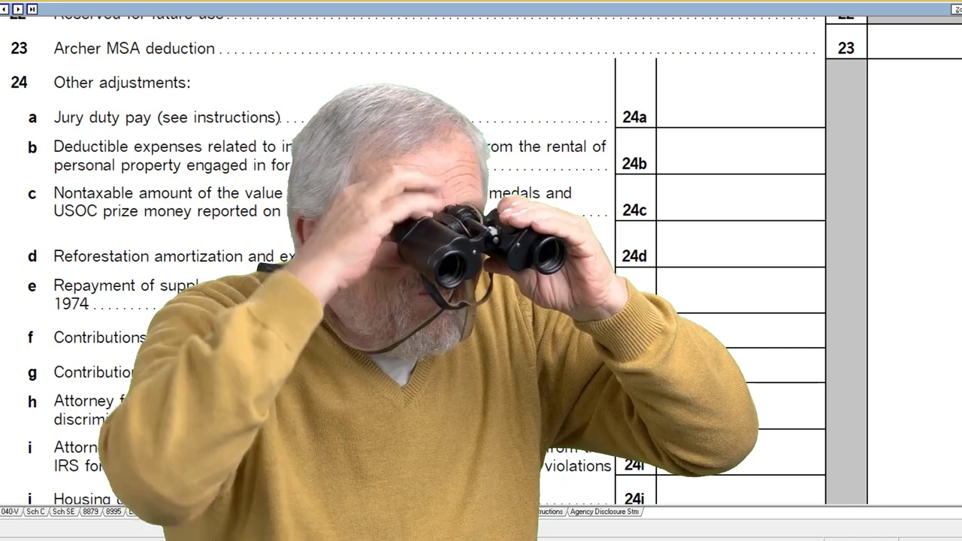
{"action": "scroll", "coordinate": [414, 263], "scroll_direction": "down", "scroll_amount": 2}
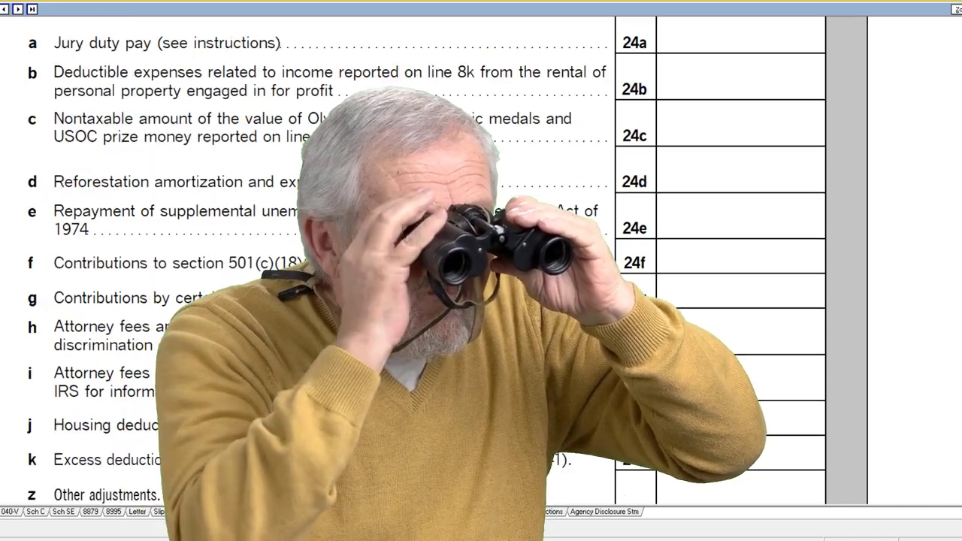
{"action": "scroll", "coordinate": [167, 380], "scroll_direction": "up", "scroll_amount": 10}
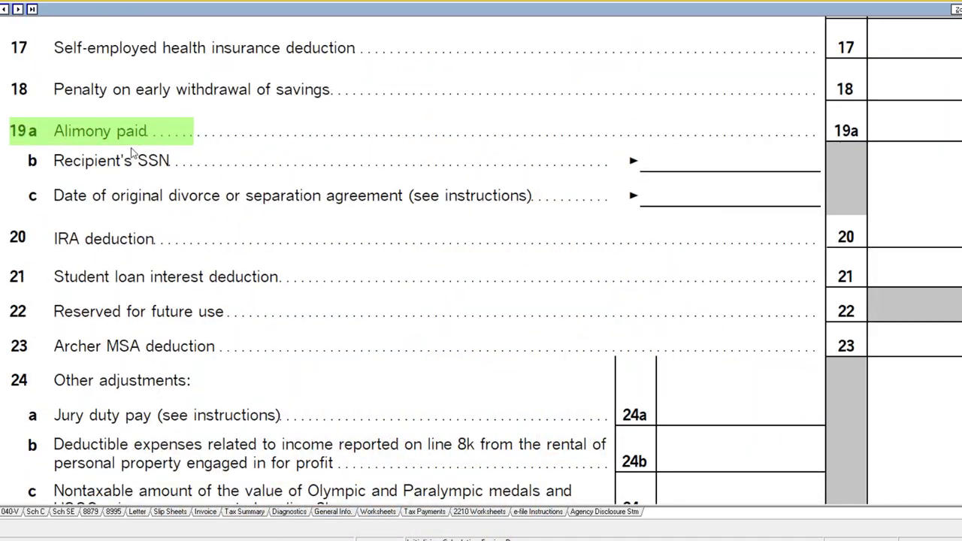
Step: From Schedule 1 line 16 for self-employed SEP, SIMPLE and qualified plans, jump to the profit-sharing contribution input
{"action": "scroll", "coordinate": [203, 306], "scroll_direction": "up", "scroll_amount": 2}
{"action": "scroll", "coordinate": [201, 302], "scroll_direction": "up", "scroll_amount": 2}
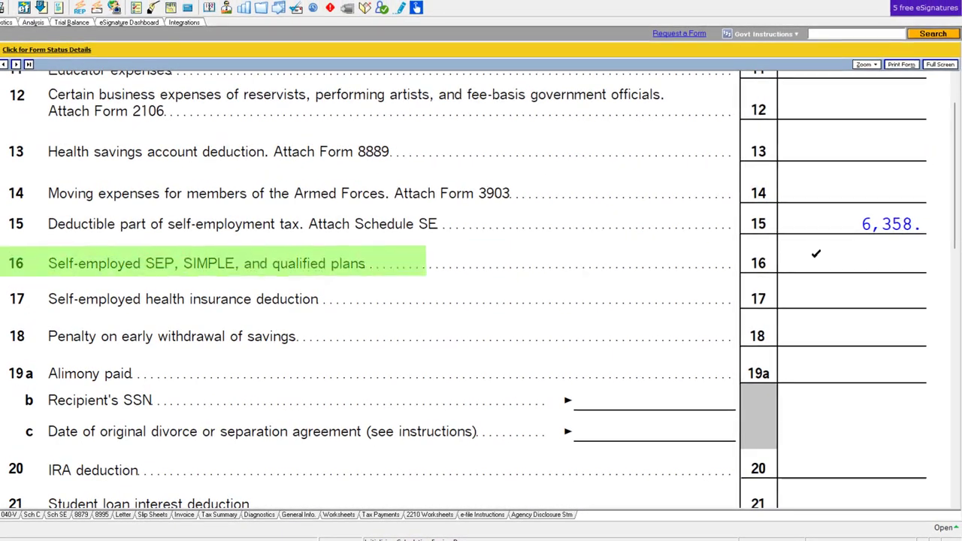
{"action": "left_click", "coordinate": [815, 271]}
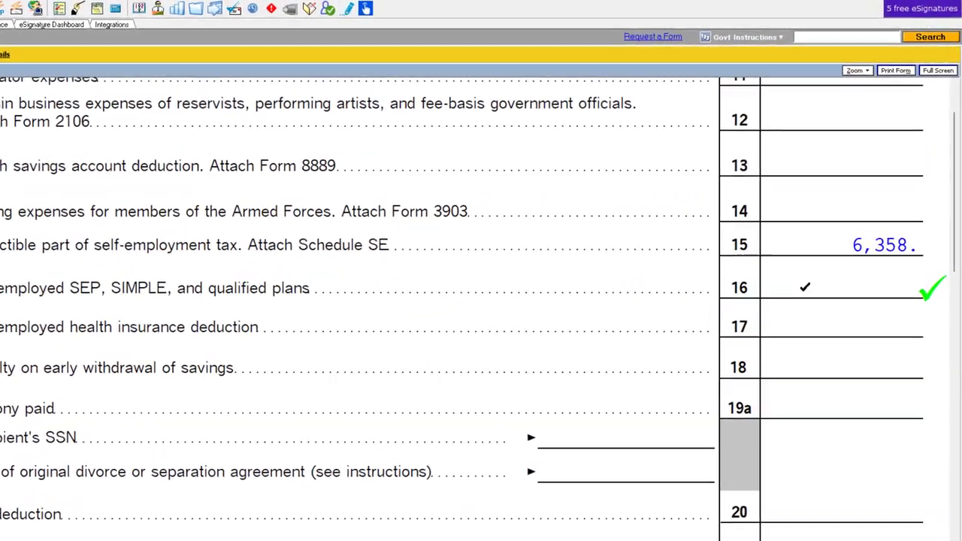
{"action": "right_click", "coordinate": [821, 272]}
{"action": "left_click", "coordinate": [797, 340]}
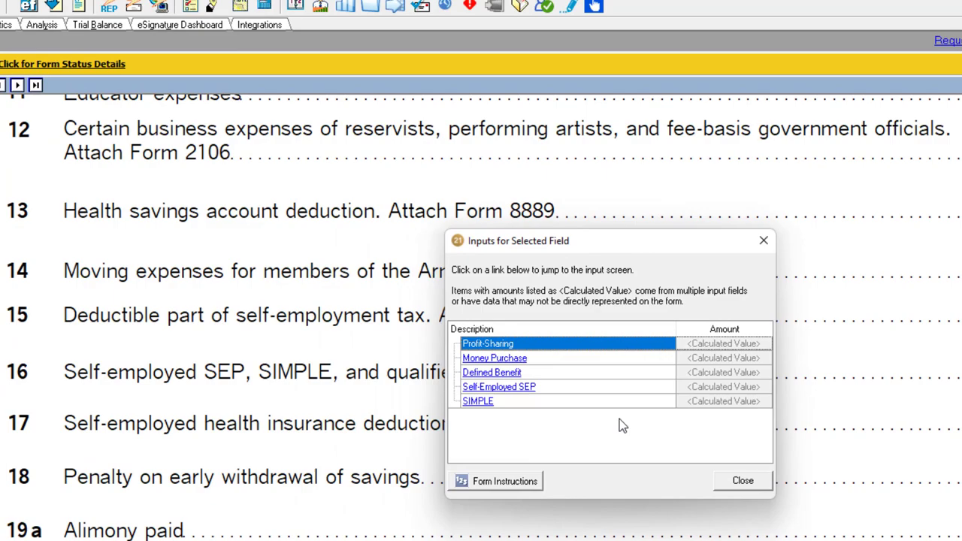
{"action": "key", "text": "Return"}
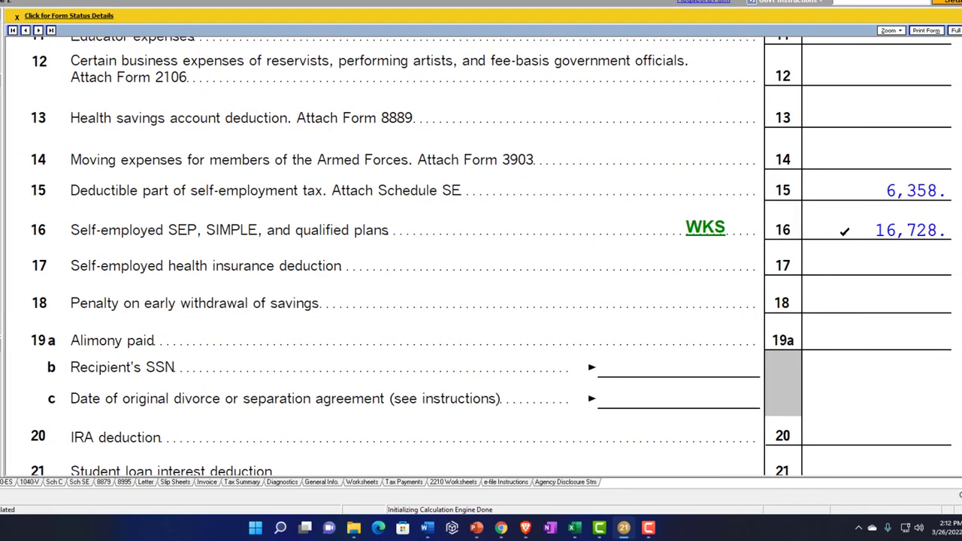
Step: Review Form 1040 page 1 from total income and adjustments through the qualified business income deduction and taxable income
{"action": "scroll", "coordinate": [834, 239], "scroll_direction": "down", "scroll_amount": 10}
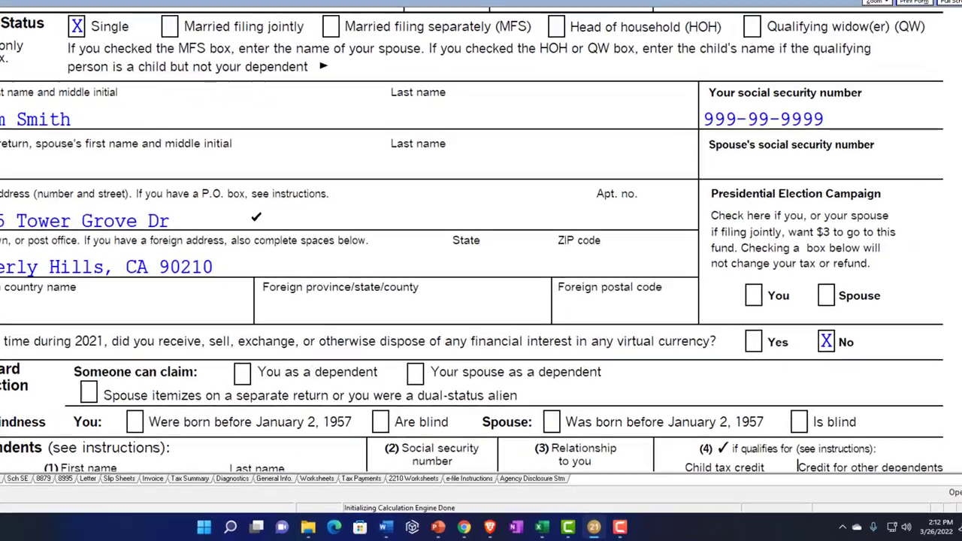
{"action": "scroll", "coordinate": [296, 244], "scroll_direction": "down", "scroll_amount": 5}
{"action": "scroll", "coordinate": [220, 209], "scroll_direction": "down", "scroll_amount": 5}
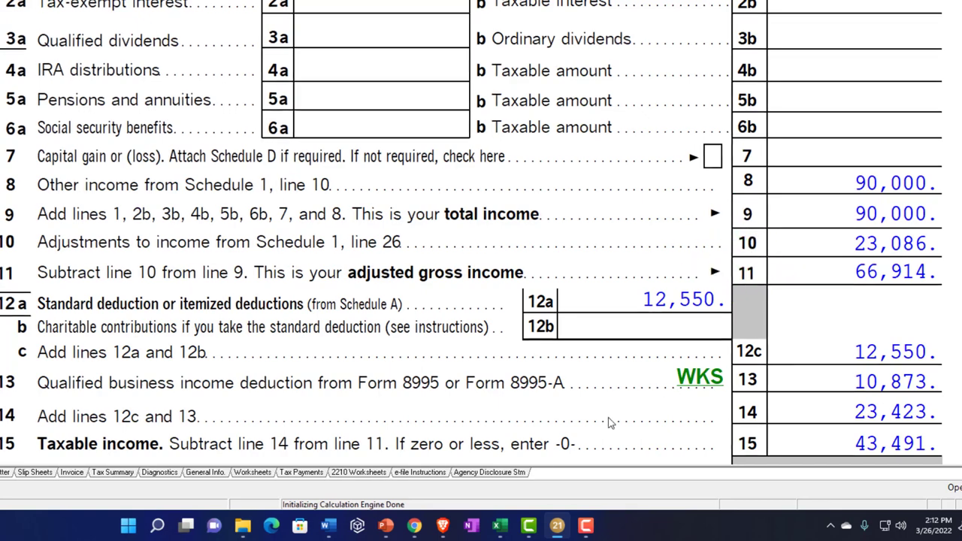
Step: In the Excel tax worksheet's Sch. C sheet, clear the Auto label and enter the 10,000 plan contributions as an expense below Advertising
{"action": "left_click", "coordinate": [500, 526]}
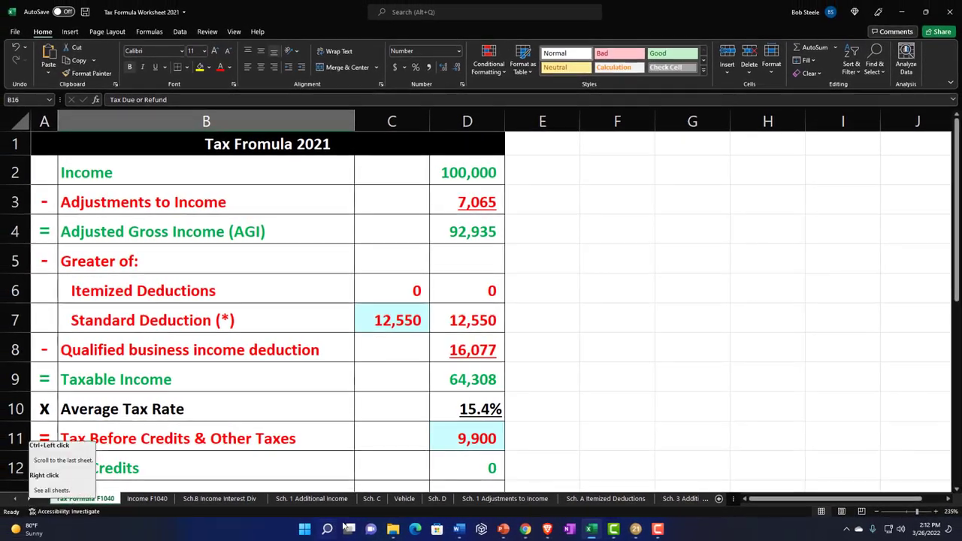
{"action": "left_click", "coordinate": [371, 498]}
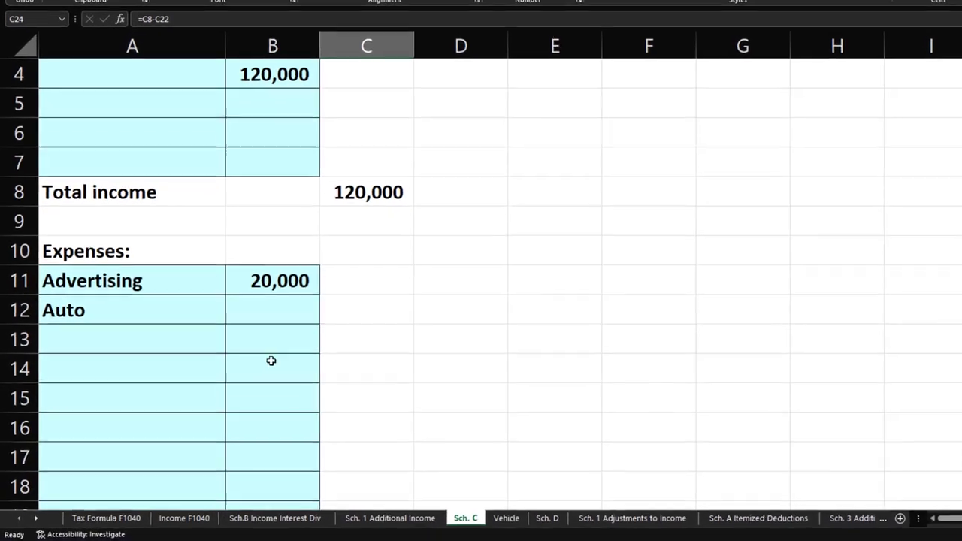
{"action": "left_click", "coordinate": [110, 326]}
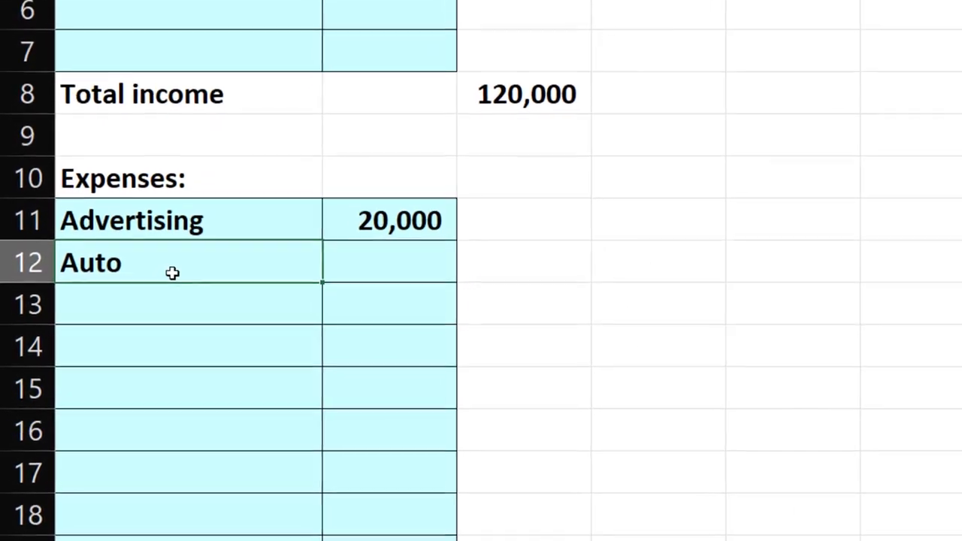
{"action": "key", "text": "Delete"}
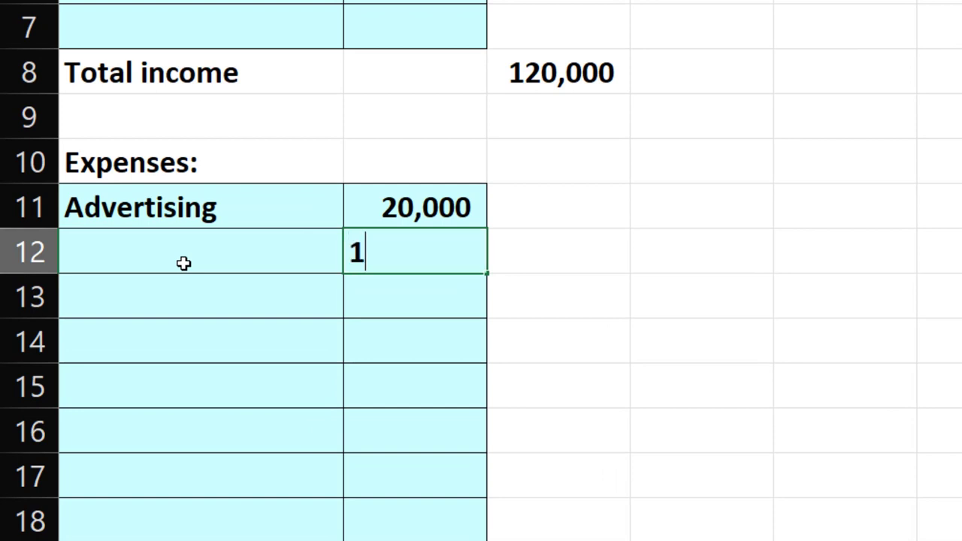
{"action": "scroll", "coordinate": [184, 264], "scroll_direction": "down", "scroll_amount": 3}
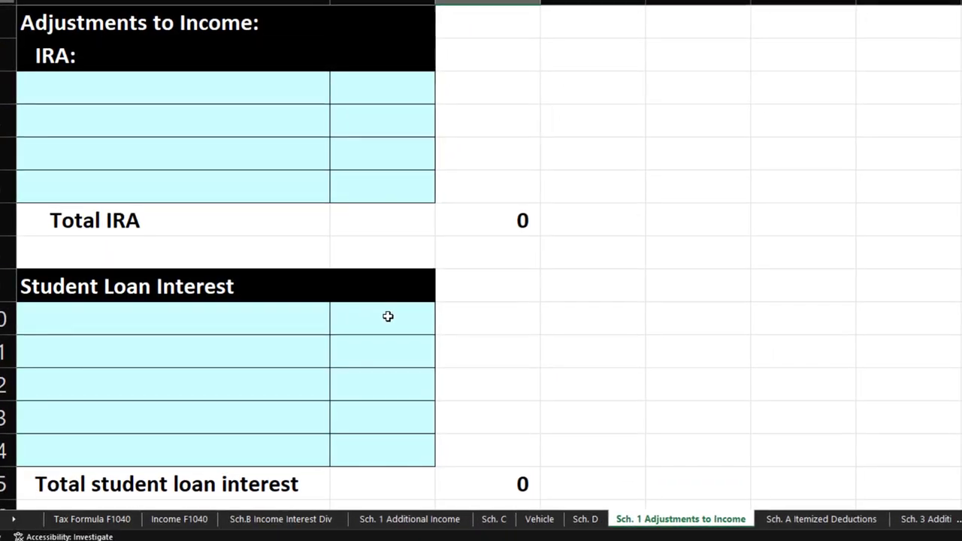
Step: On the Sch. 1 Adjustments to Income sheet, insert a blank row between Jury duty pay and Total adjustments to income
{"action": "scroll", "coordinate": [388, 316], "scroll_direction": "down", "scroll_amount": 5}
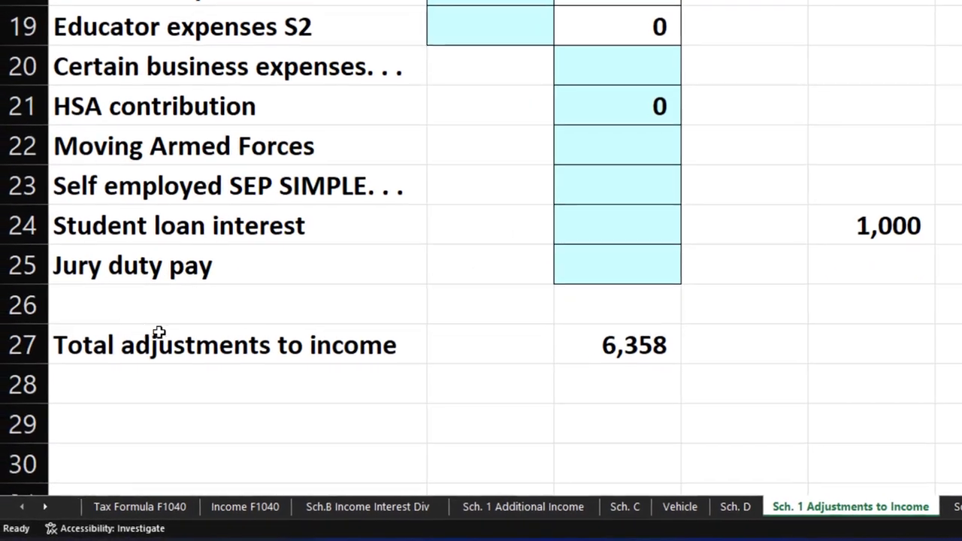
{"action": "left_click", "coordinate": [37, 304]}
{"action": "right_click", "coordinate": [122, 310]}
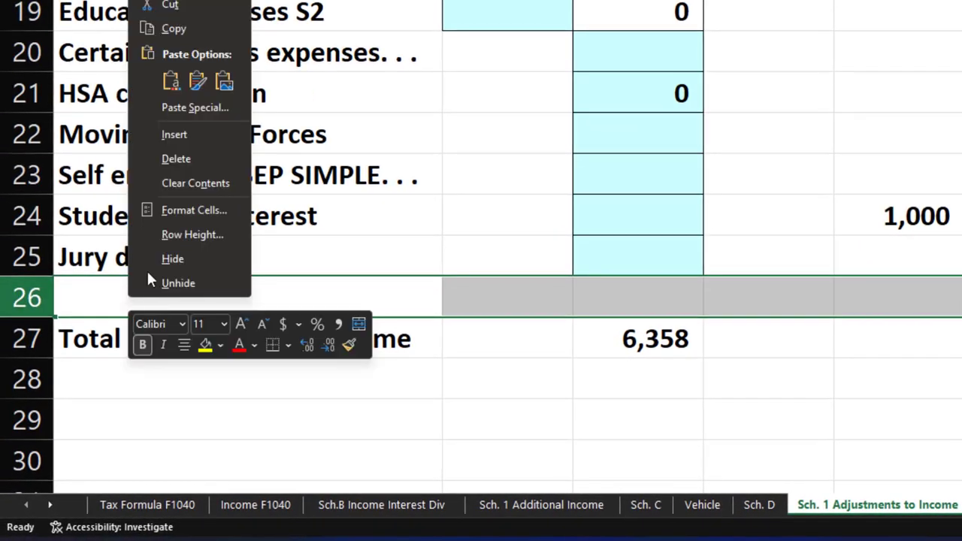
{"action": "left_click", "coordinate": [179, 139]}
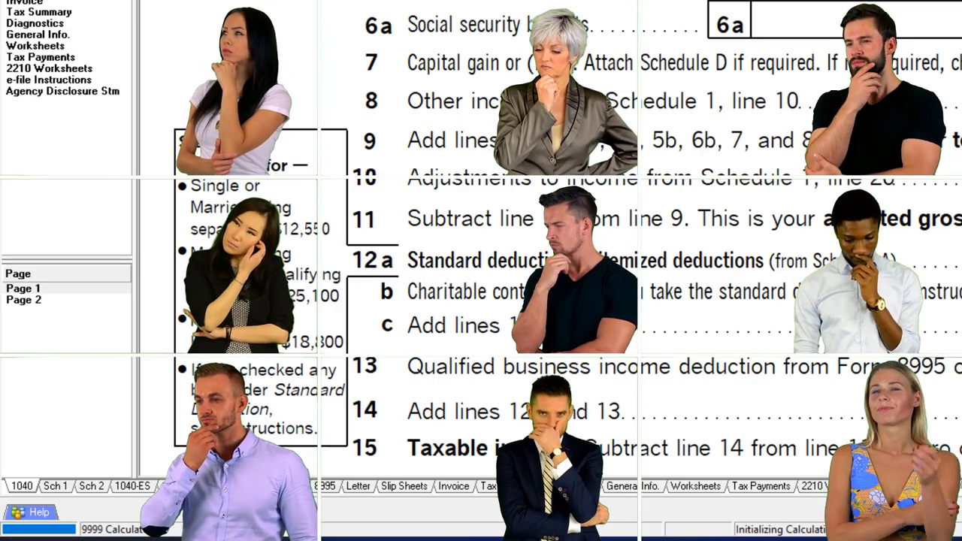
{"action": "left_click", "coordinate": [34, 299]}
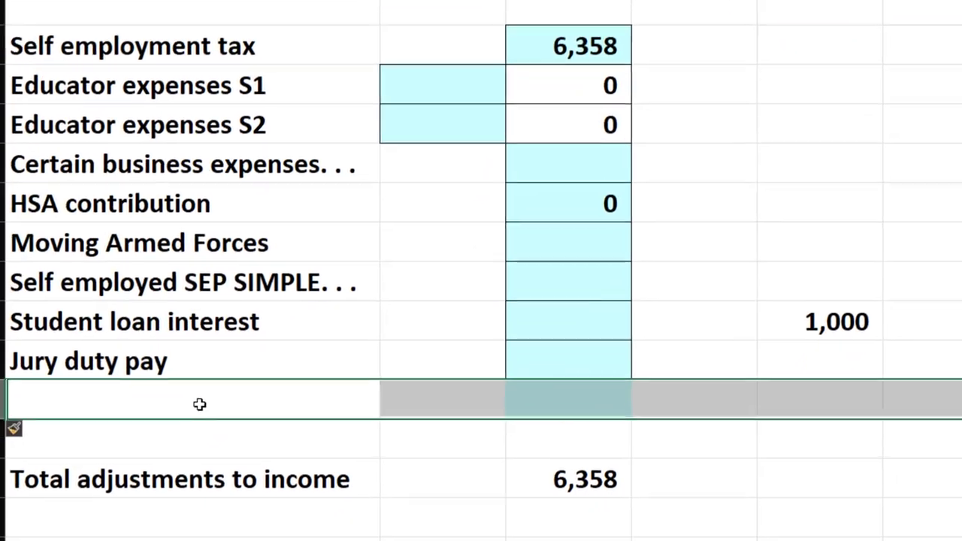
{"action": "type", "text": "Self employe"}
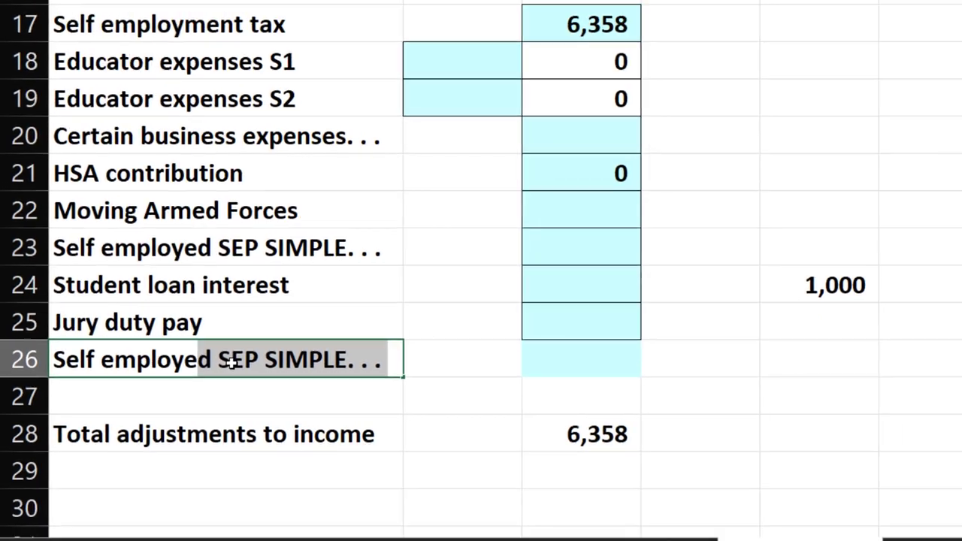
{"action": "key", "text": "BackSpace"}
{"action": "key", "text": "BackSpace"}
{"action": "key", "text": "BackSpace"}
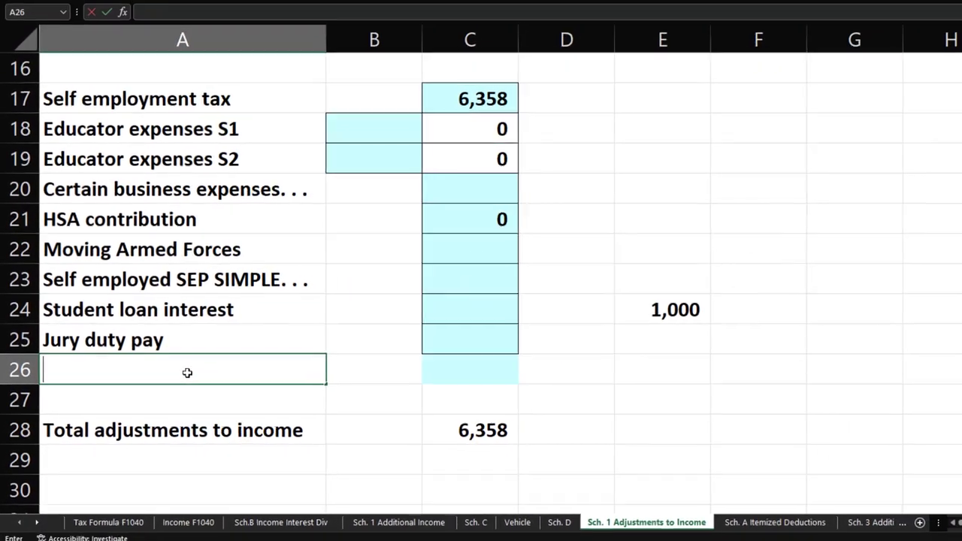
{"action": "key", "text": "Return"}
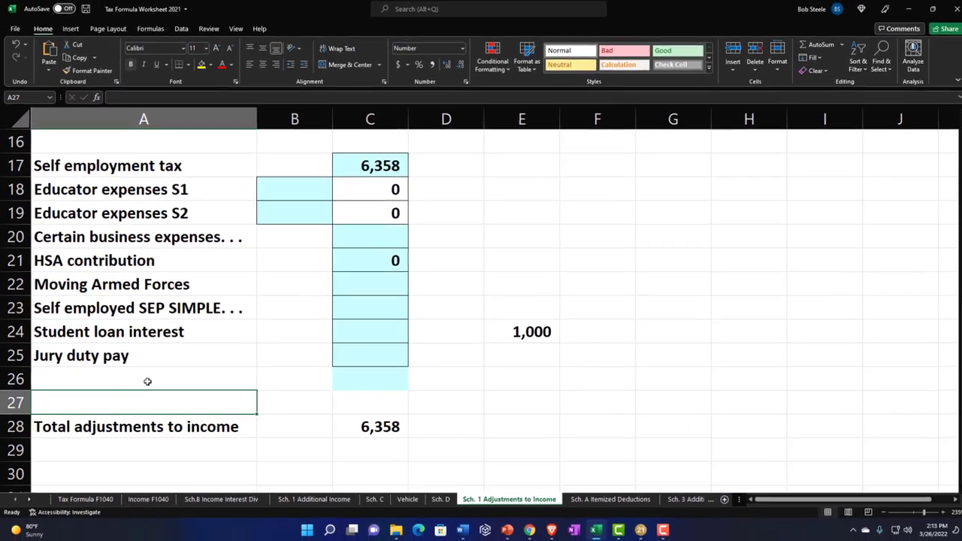
Step: Enter 16,728 as the amount for Self employed SEP SIMPLE in the adjustments to income
{"action": "key", "text": "Up"}
{"action": "key", "text": "Up"}
{"action": "key", "text": "Up"}
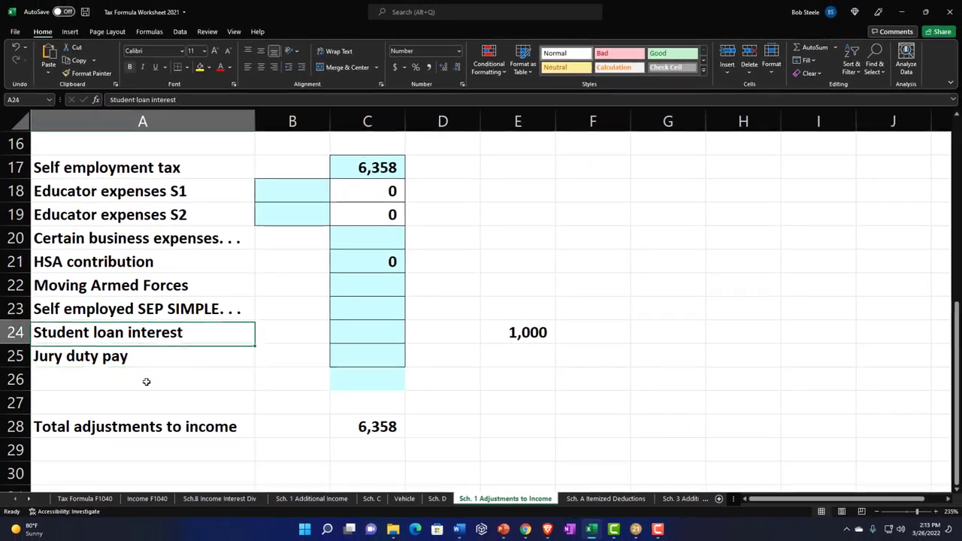
{"action": "key", "text": "Up"}
{"action": "key", "text": "Right"}
{"action": "key", "text": "Right"}
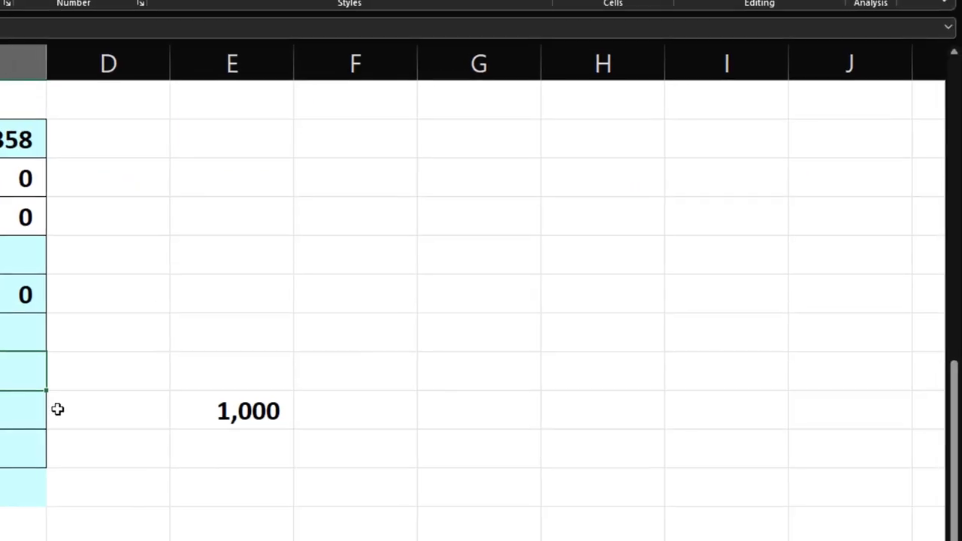
{"action": "type", "text": "16728"}
{"action": "key", "text": "Return"}
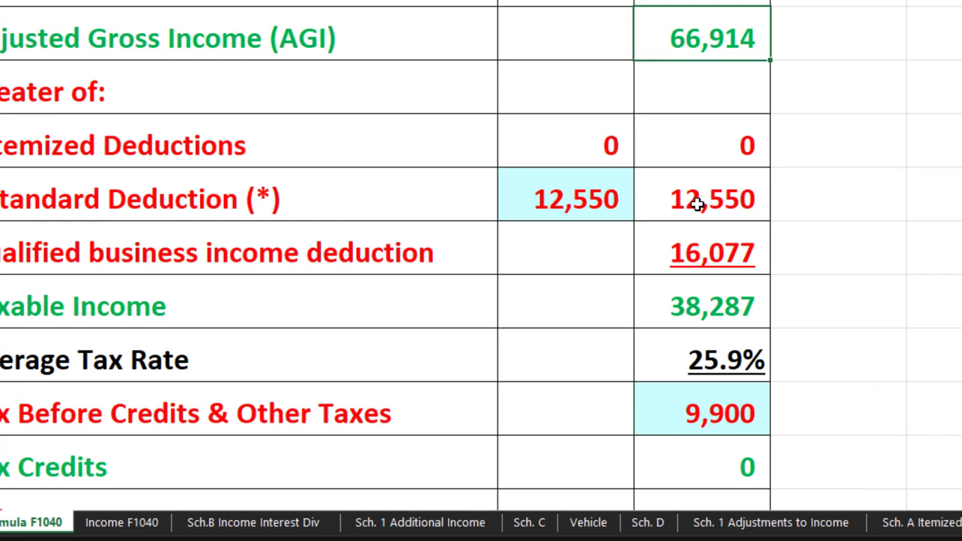
Step: Match the Excel tax formula to Lacerte's Form 1040, setting the qualified business income deduction to 10,873 and tax before credits to 5,313
{"action": "left_click", "coordinate": [858, 243]}
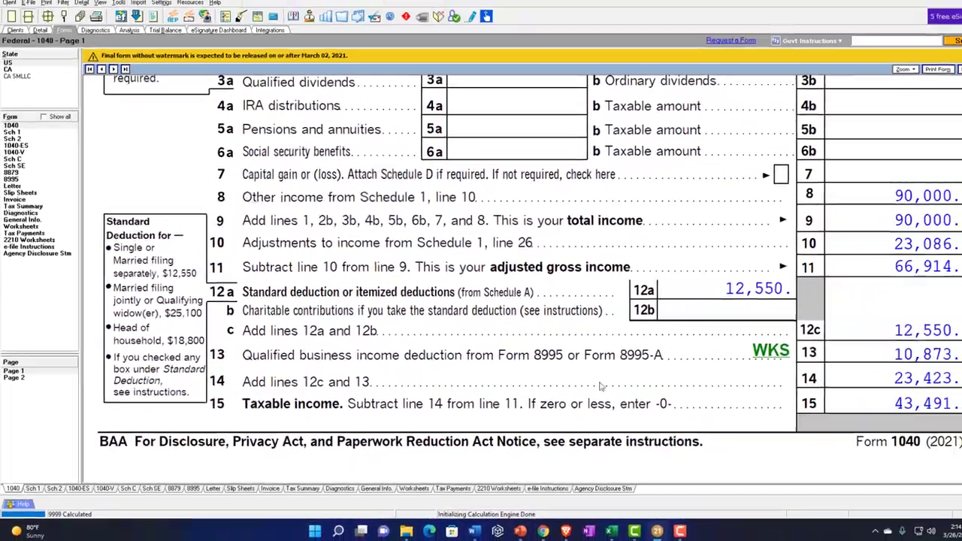
{"action": "scroll", "coordinate": [601, 386], "scroll_direction": "down", "scroll_amount": 5}
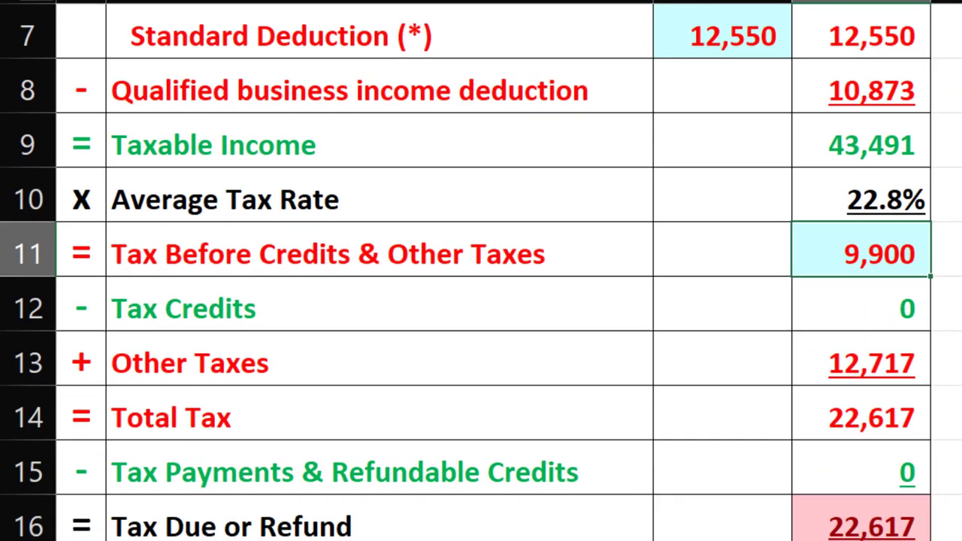
{"action": "type", "text": "5,313"}
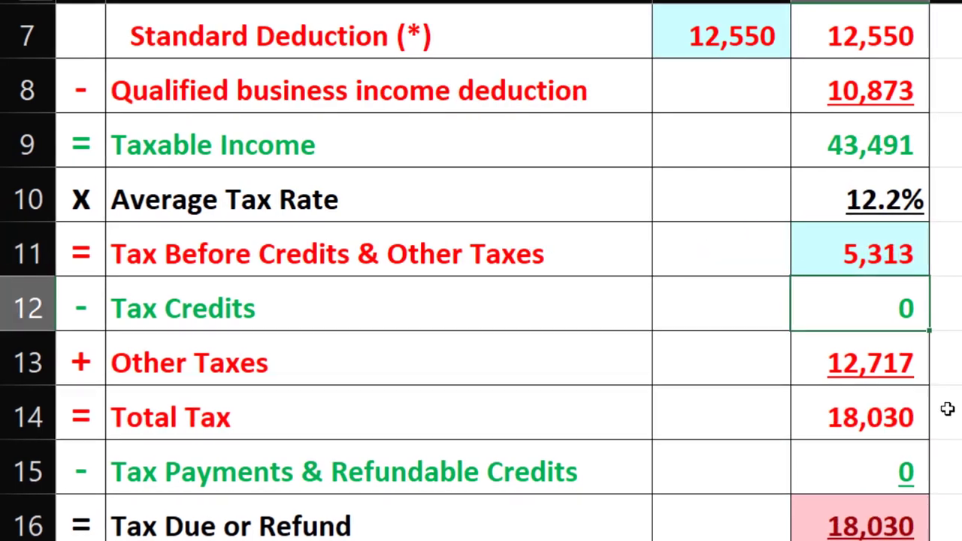
{"action": "key", "text": "Return"}
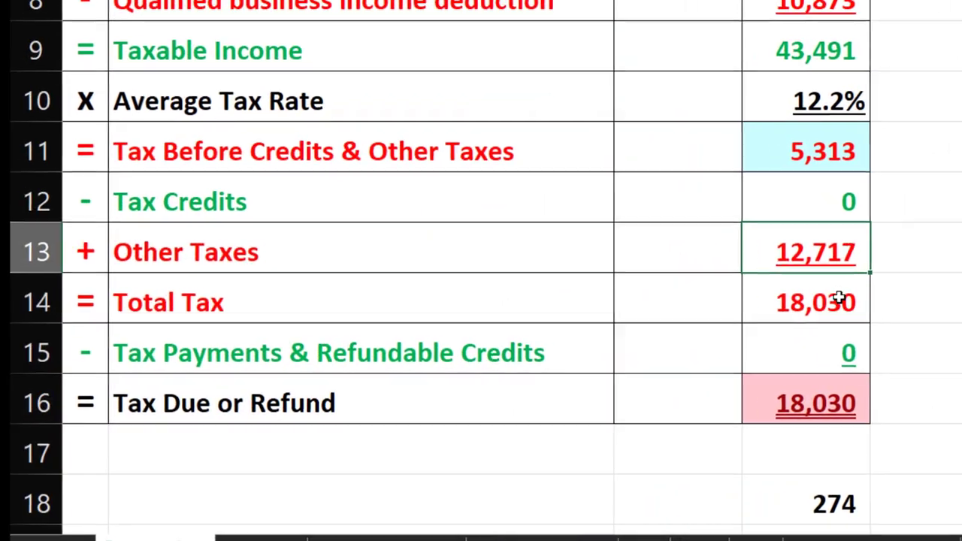
{"action": "left_click", "coordinate": [839, 299]}
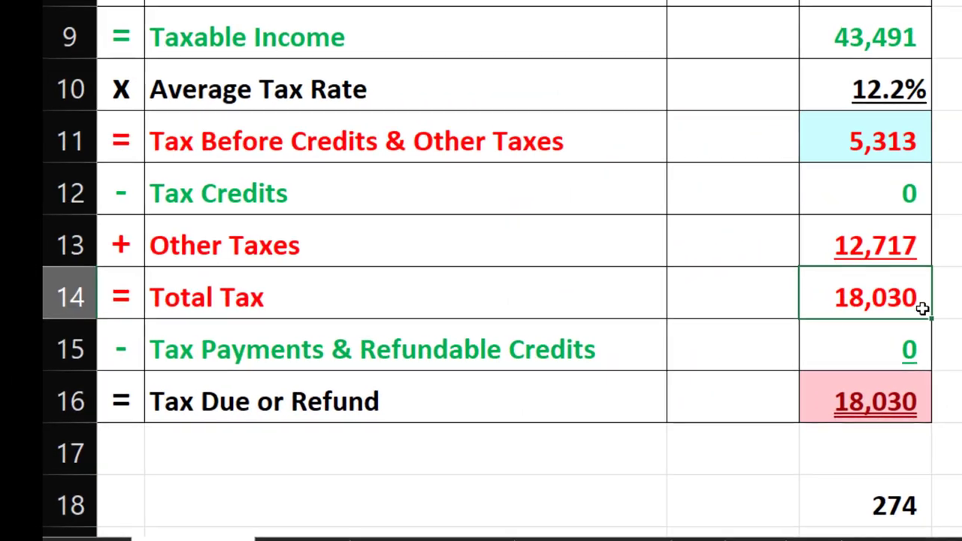
{"action": "scroll", "coordinate": [740, 337], "scroll_direction": "up", "scroll_amount": 2}
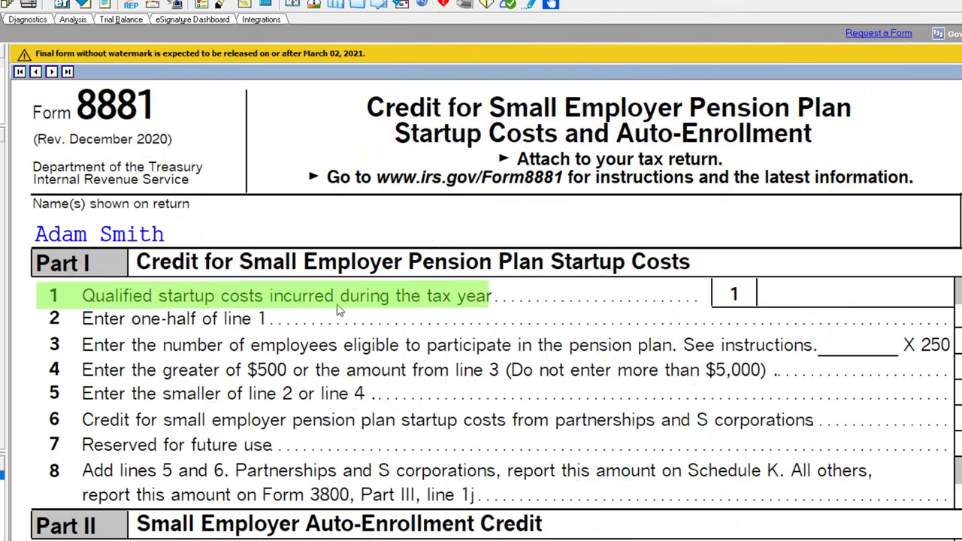
Step: From Form 8881 line 1 in Lacerte, set the small employer pension plan's qualified startup costs to 1,000
{"action": "right_click", "coordinate": [832, 299]}
{"action": "left_click", "coordinate": [842, 306]}
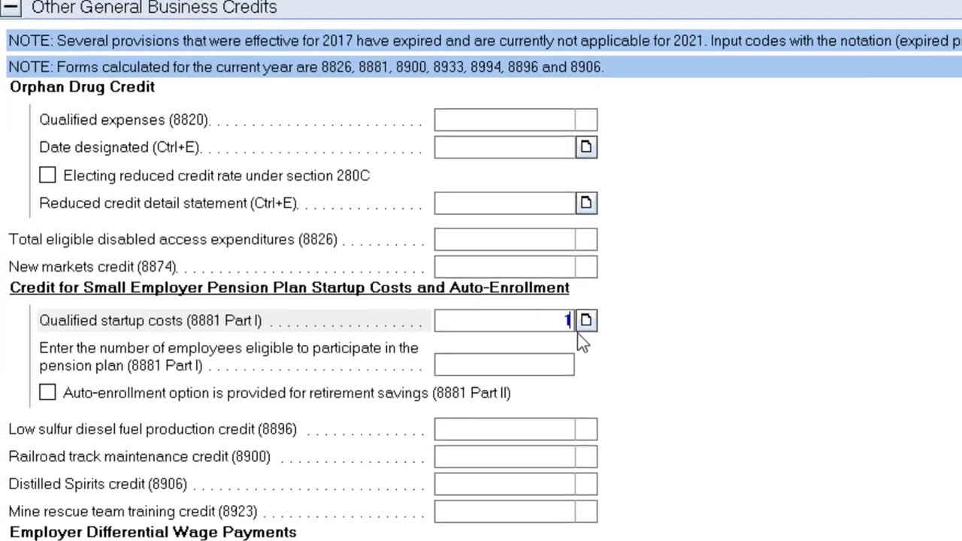
{"action": "type", "text": "10000"}
{"action": "key", "text": "Tab"}
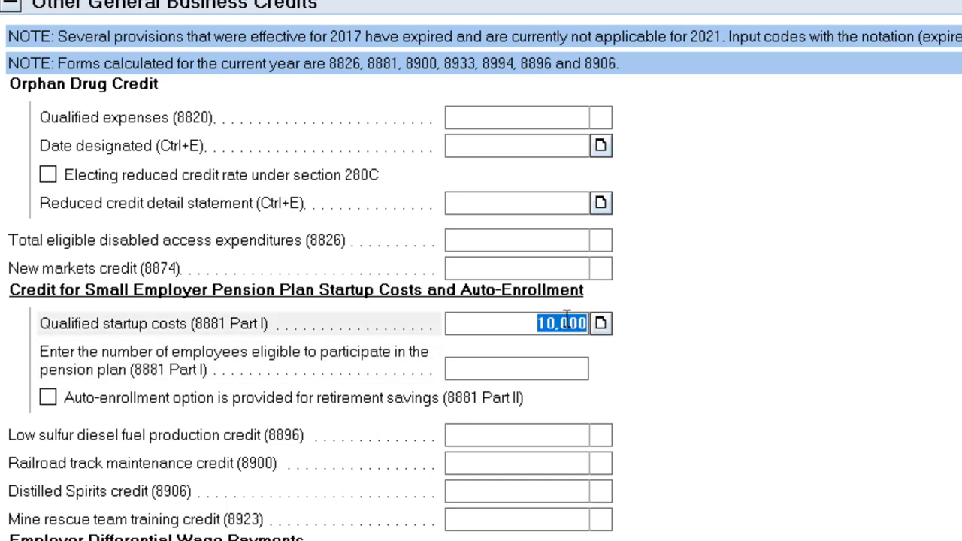
{"action": "key", "text": "Tab"}
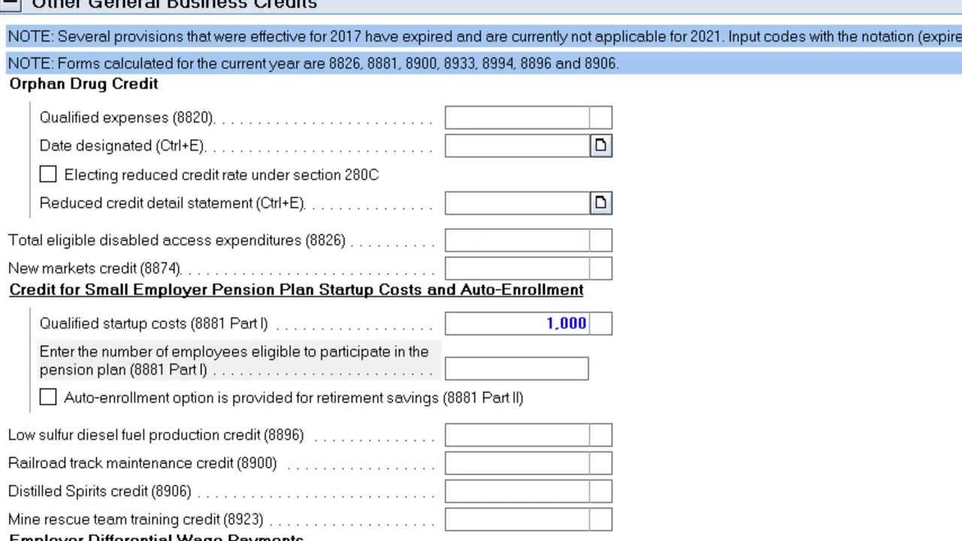
Step: Return to the forms and examine Form 3800's general business credit, from the current year credit through the net regular tax lines
{"action": "key", "text": "F6"}
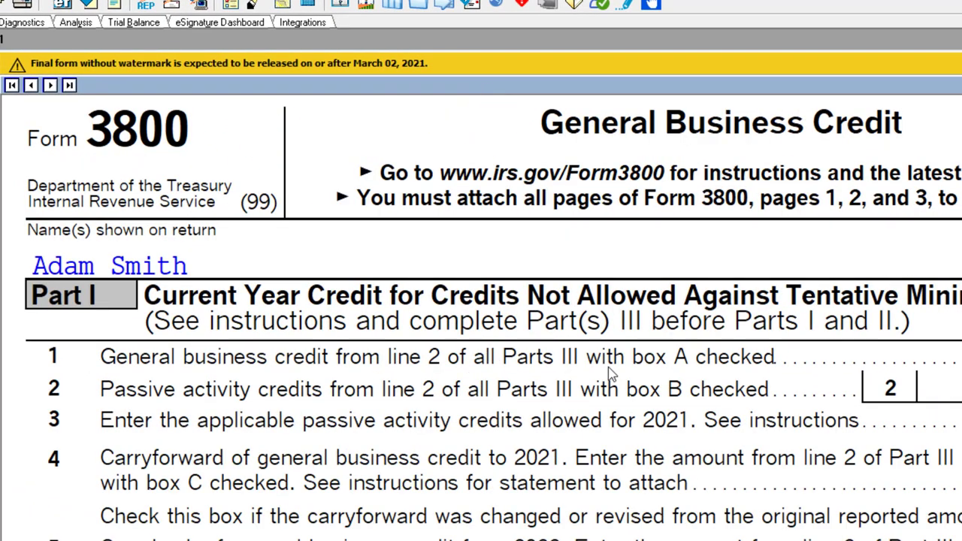
{"action": "scroll", "coordinate": [611, 376], "scroll_direction": "down", "scroll_amount": 10}
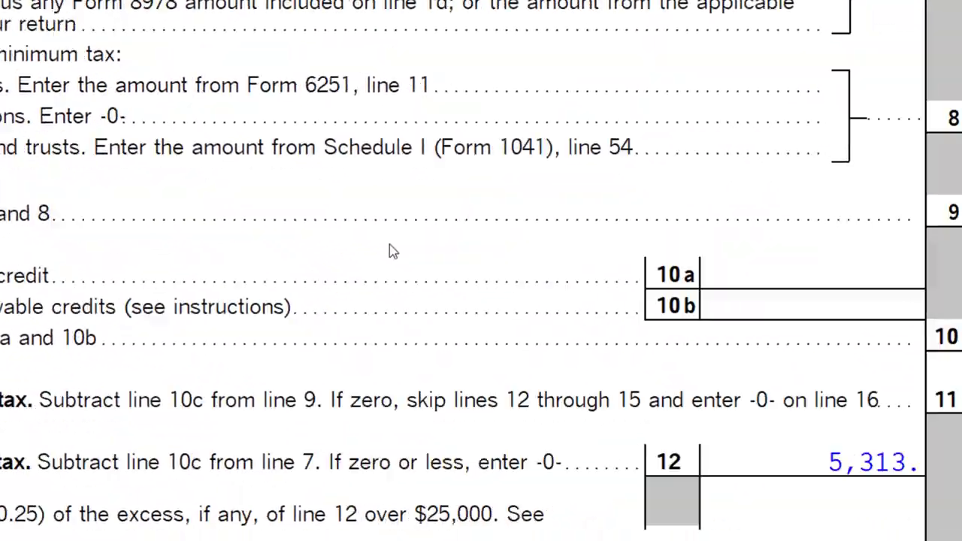
{"action": "scroll", "coordinate": [392, 251], "scroll_direction": "down", "scroll_amount": 5}
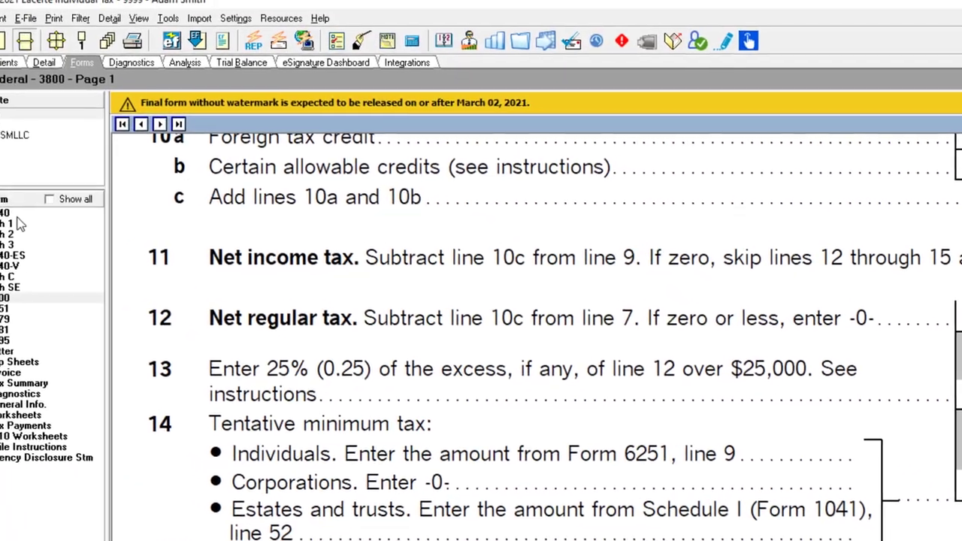
Step: Trace the general business credit through Schedule 3's nonrefundable credits and Form 1040 page 2's credit and total tax lines
{"action": "left_click", "coordinate": [7, 214]}
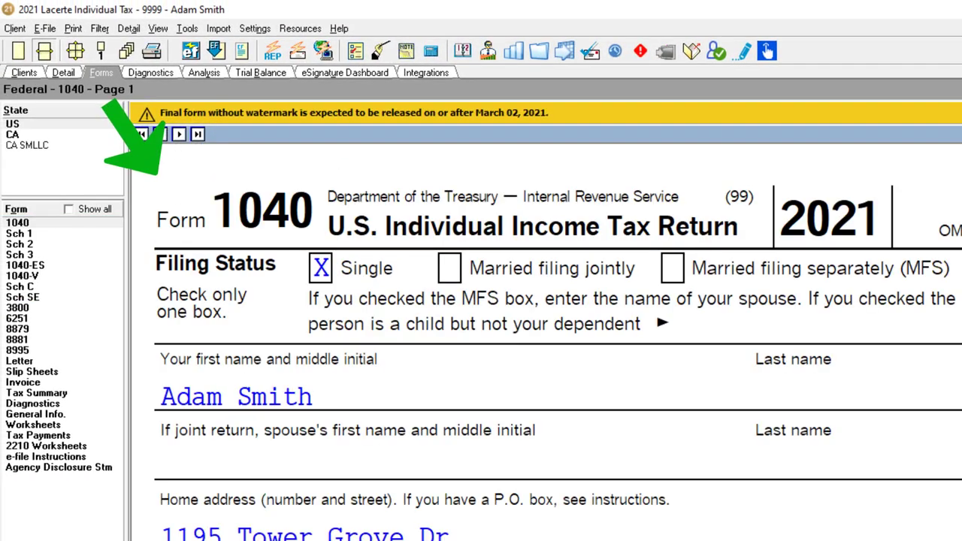
{"action": "key", "text": "Page_Down"}
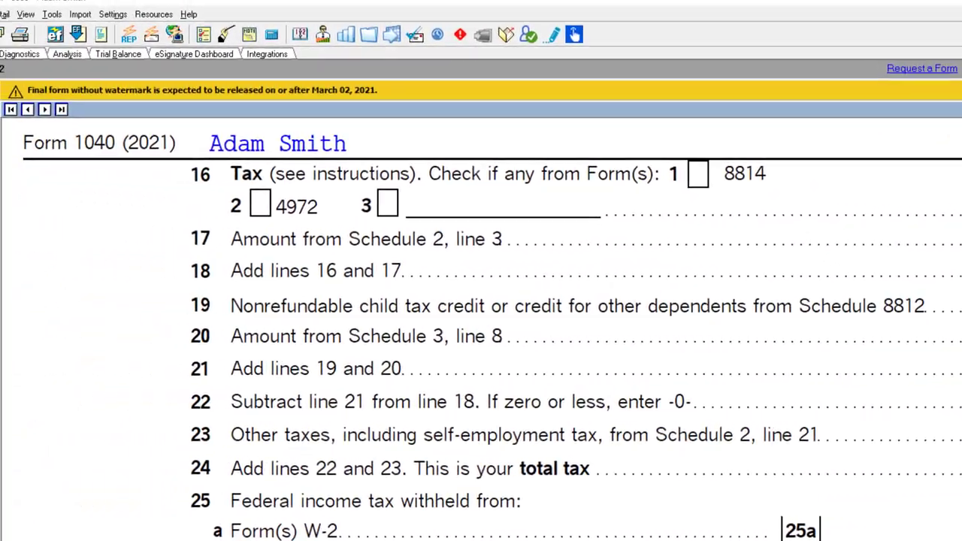
{"action": "left_click", "coordinate": [17, 218]}
{"action": "scroll", "coordinate": [431, 216], "scroll_direction": "down", "scroll_amount": 5}
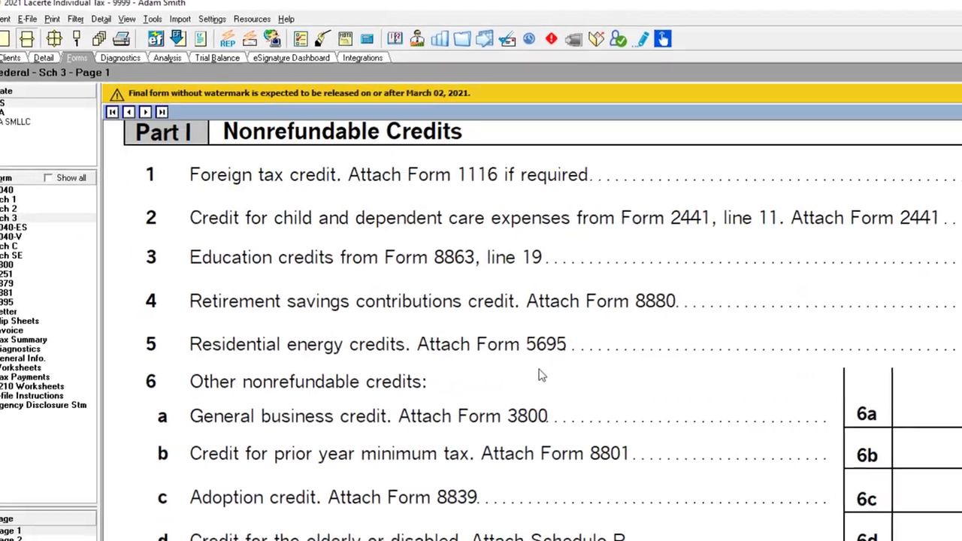
{"action": "scroll", "coordinate": [541, 374], "scroll_direction": "down", "scroll_amount": 4}
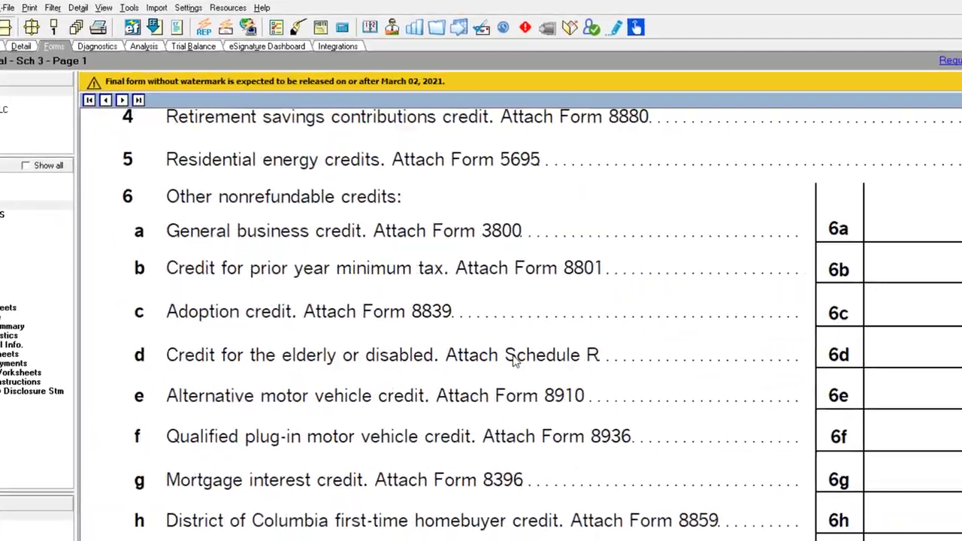
{"action": "scroll", "coordinate": [541, 374], "scroll_direction": "up", "scroll_amount": 3}
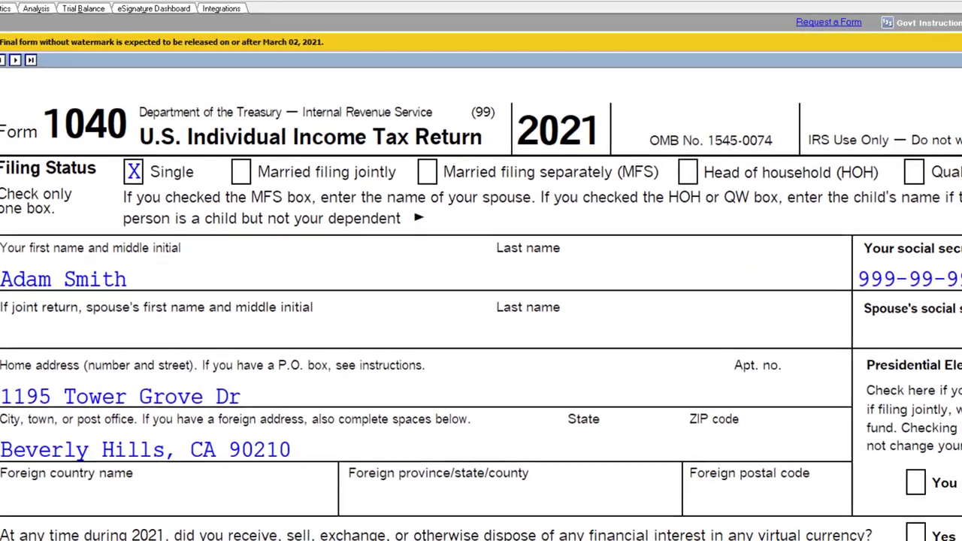
{"action": "scroll", "coordinate": [331, 451], "scroll_direction": "down", "scroll_amount": 15}
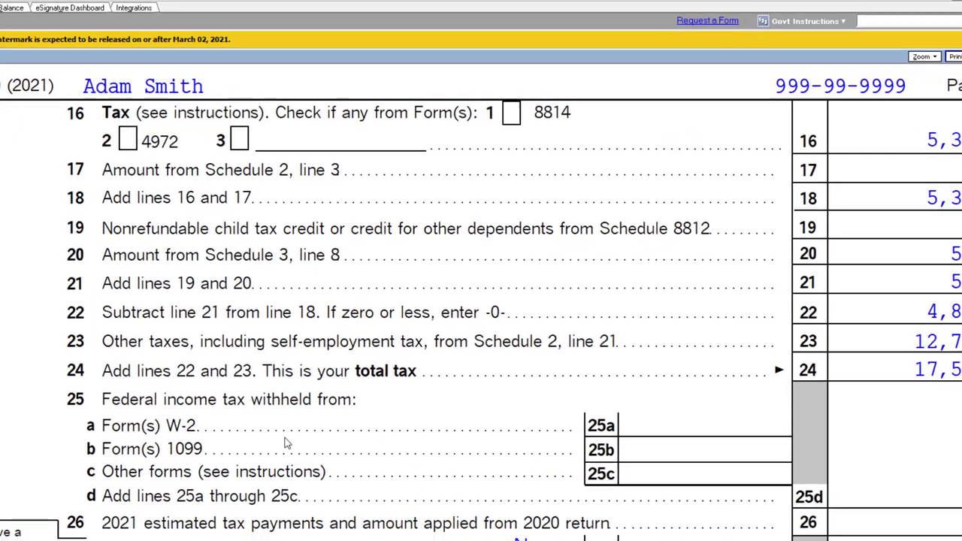